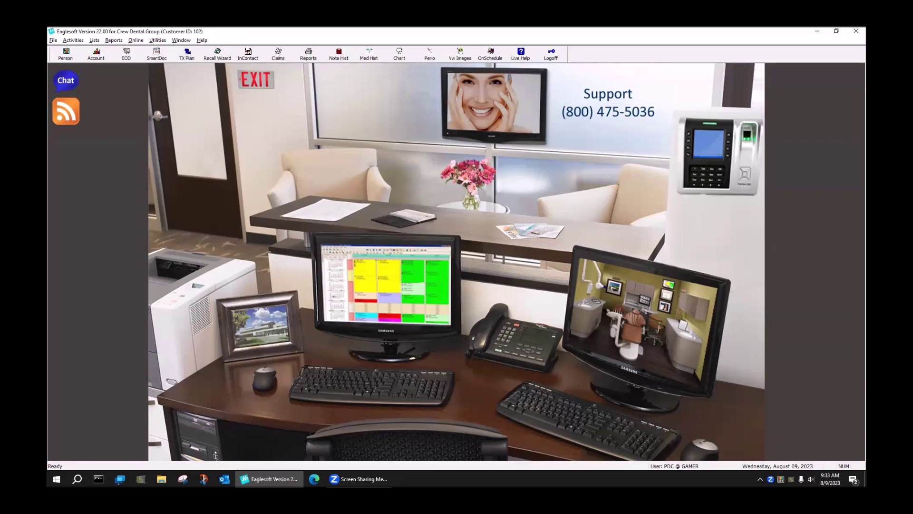
- Open the dentist's record from Lists > Providers/Staff for editing and bring up its Hours
left_click(94, 40)
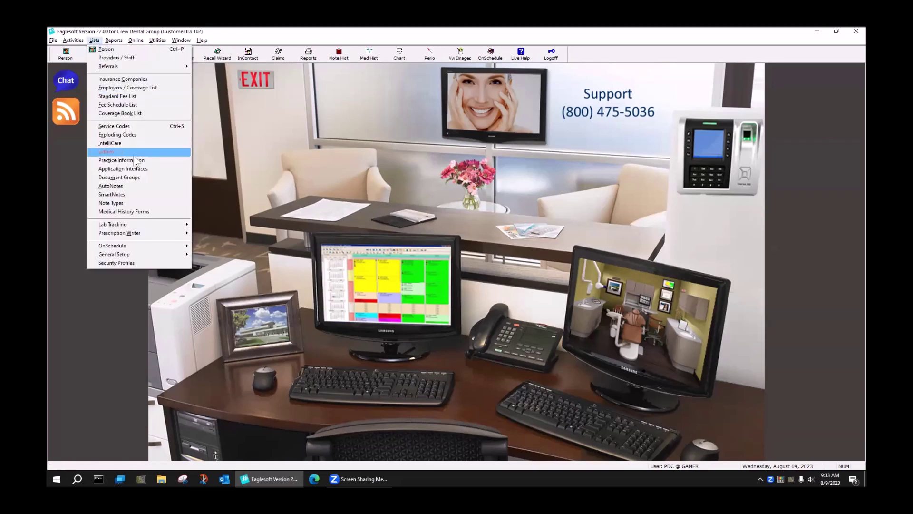
left_click(121, 57)
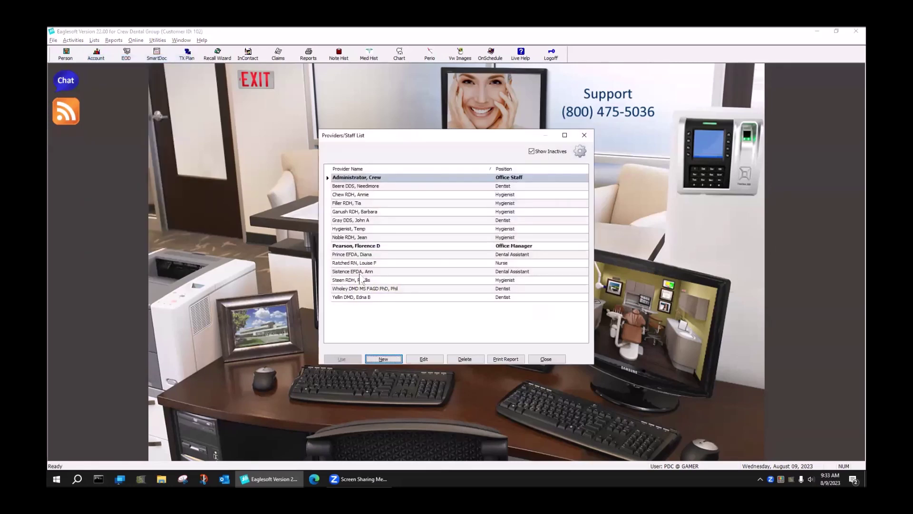
left_click(373, 288)
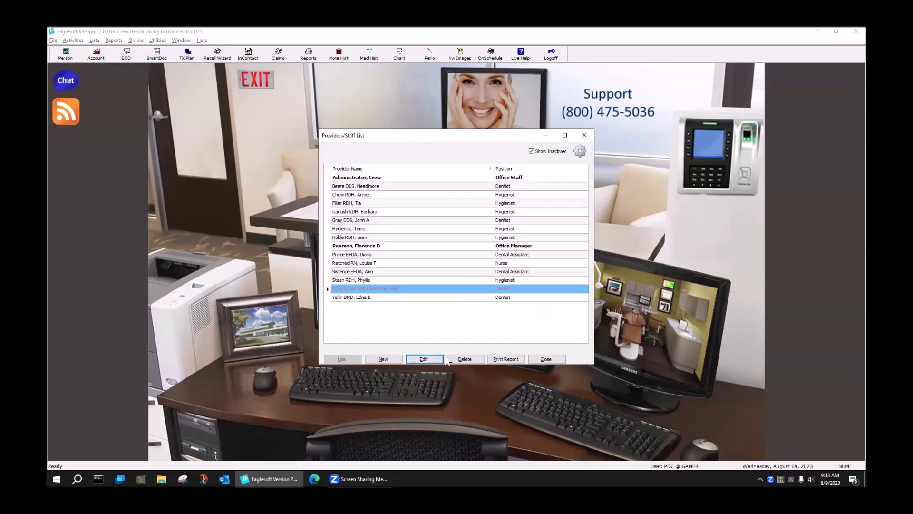
left_click(427, 359)
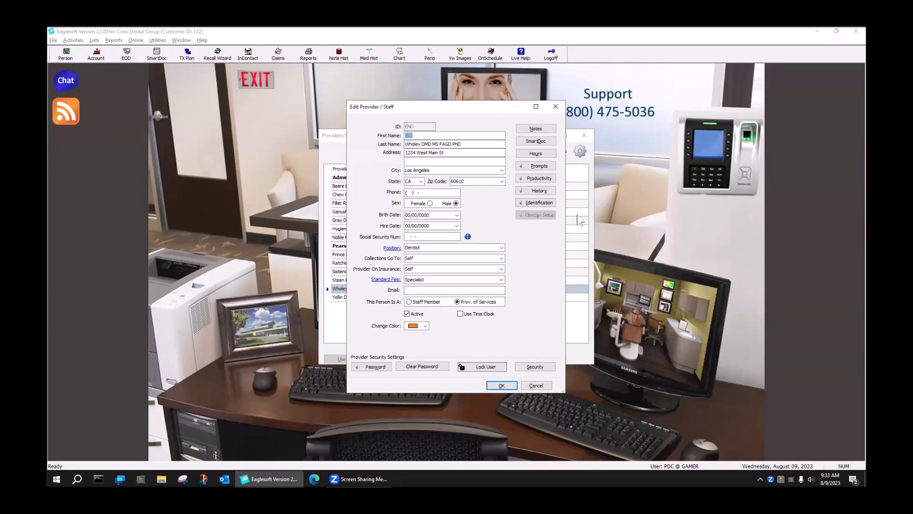
left_click(536, 153)
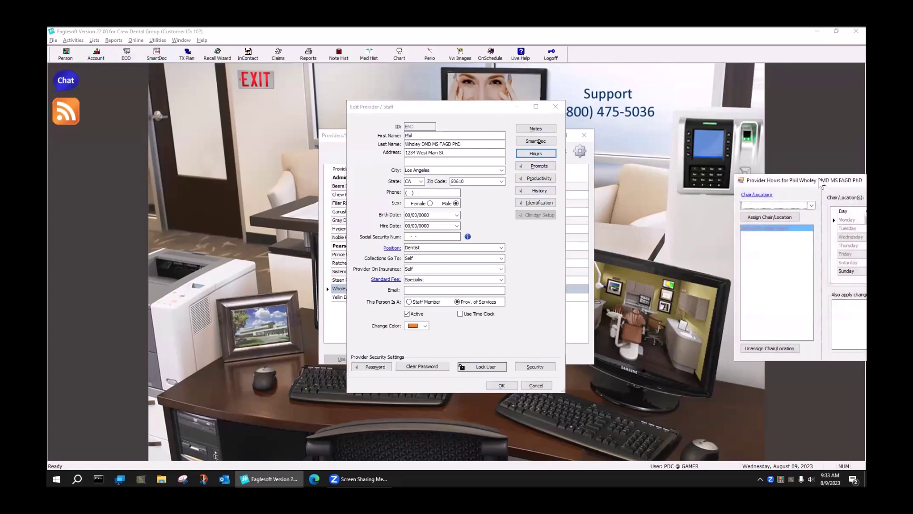
- Bring up the Office Chairs/Locations list from the Chair/Location link and centre it
left_click(377, 156)
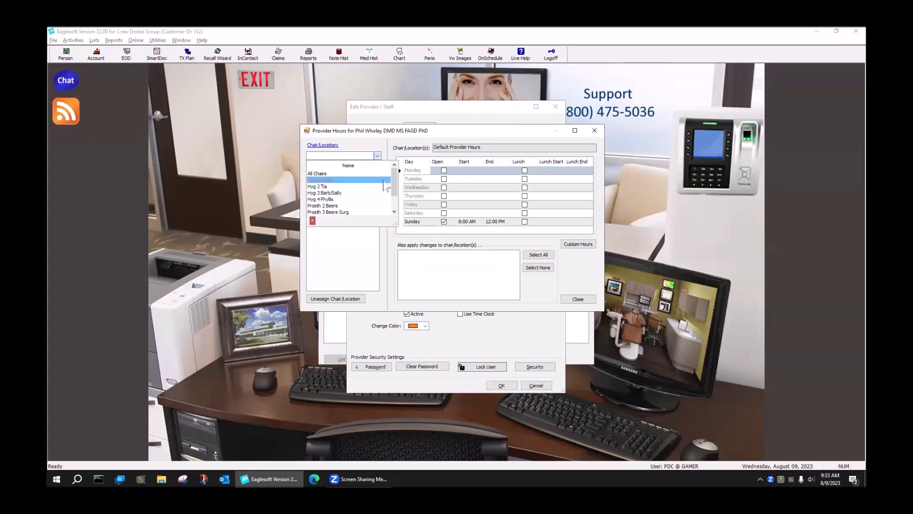
left_click_drag(396, 177, 395, 150)
left_click(321, 146)
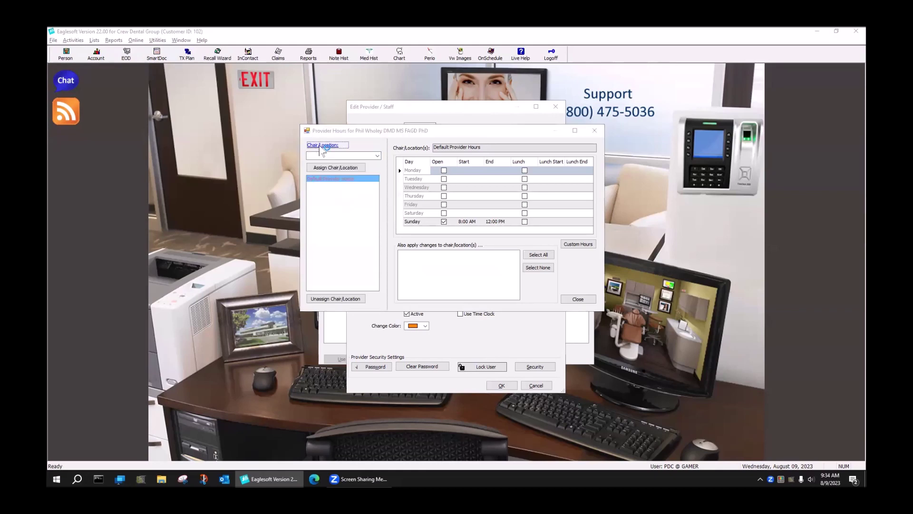
left_click_drag(150, 70, 505, 116)
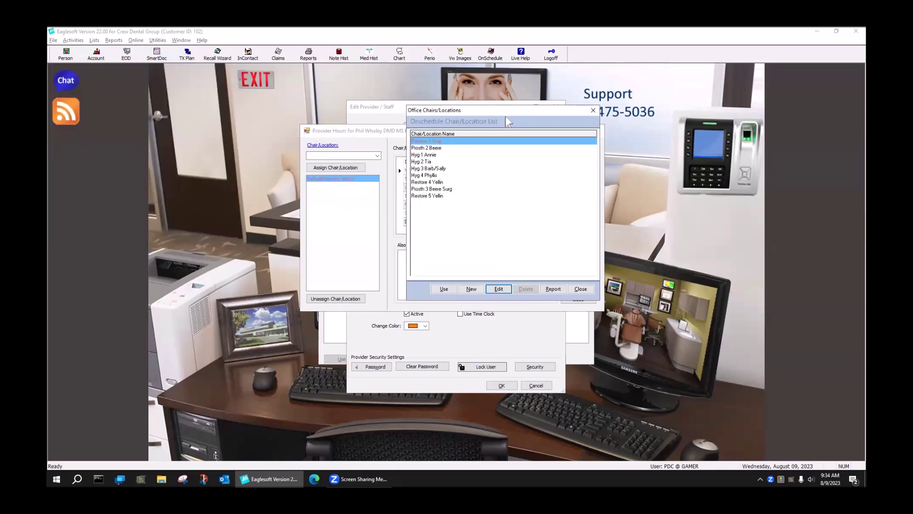
- Create a new chair named Endo and assign it to the dentist's hours
left_click(472, 290)
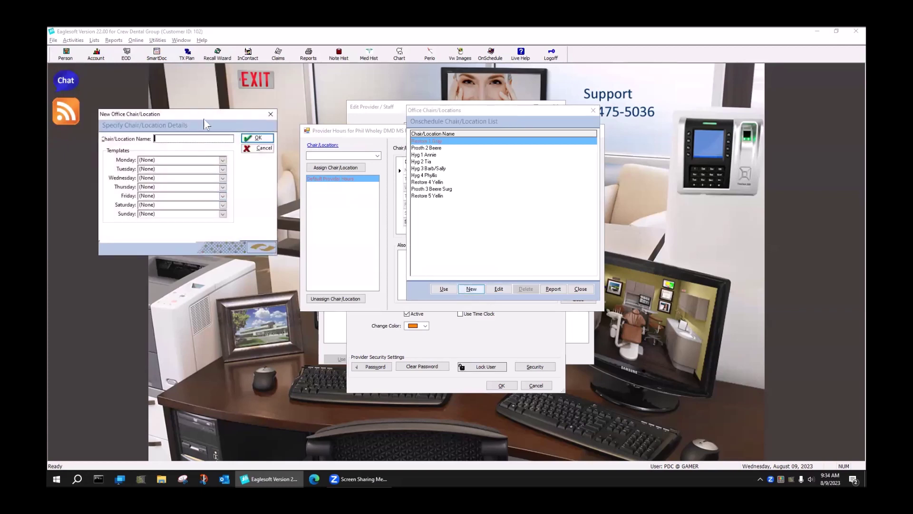
left_click_drag(204, 118, 542, 211)
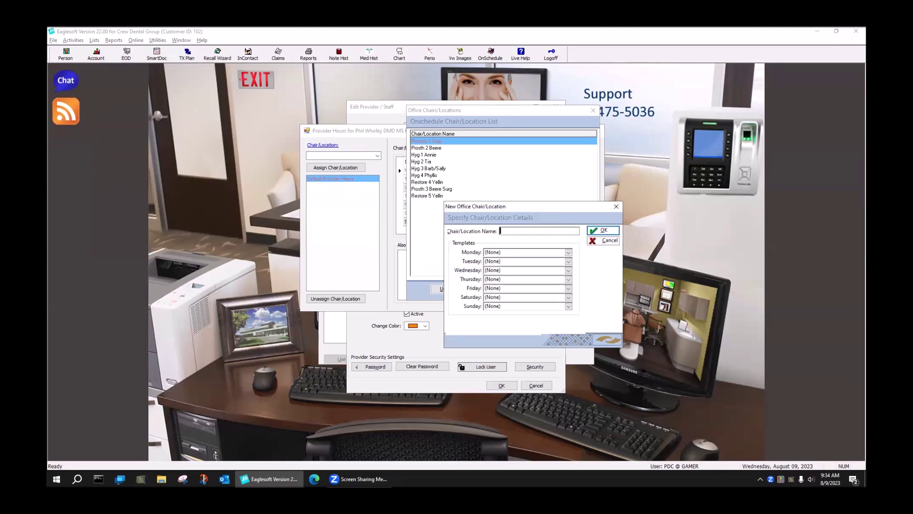
type("Endo")
left_click(602, 231)
left_click(425, 204)
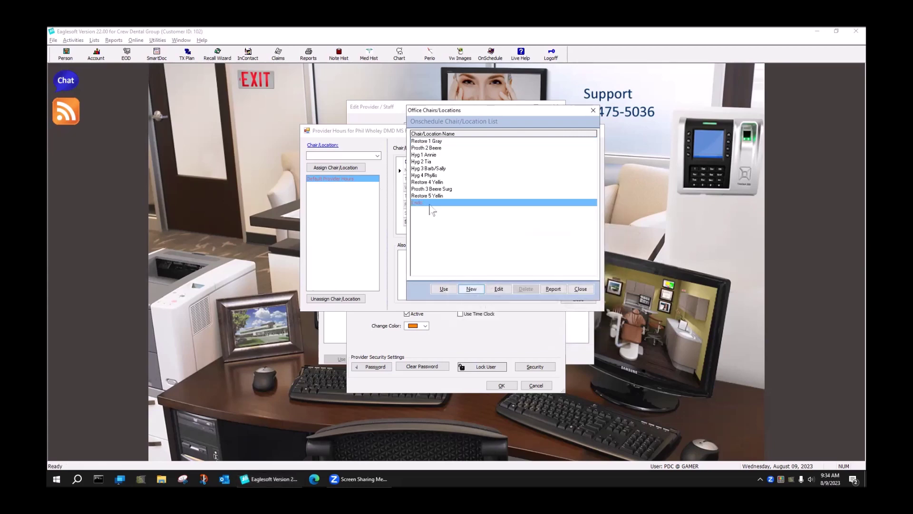
left_click(444, 288)
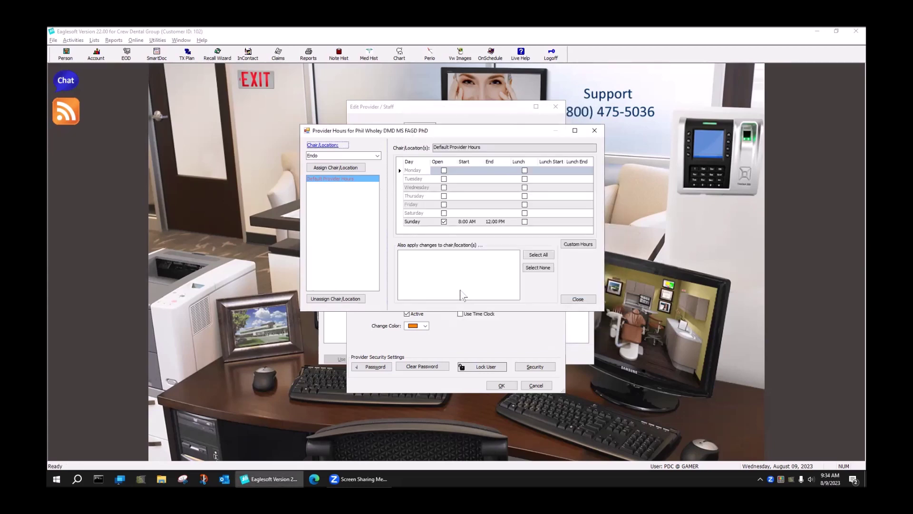
left_click(336, 168)
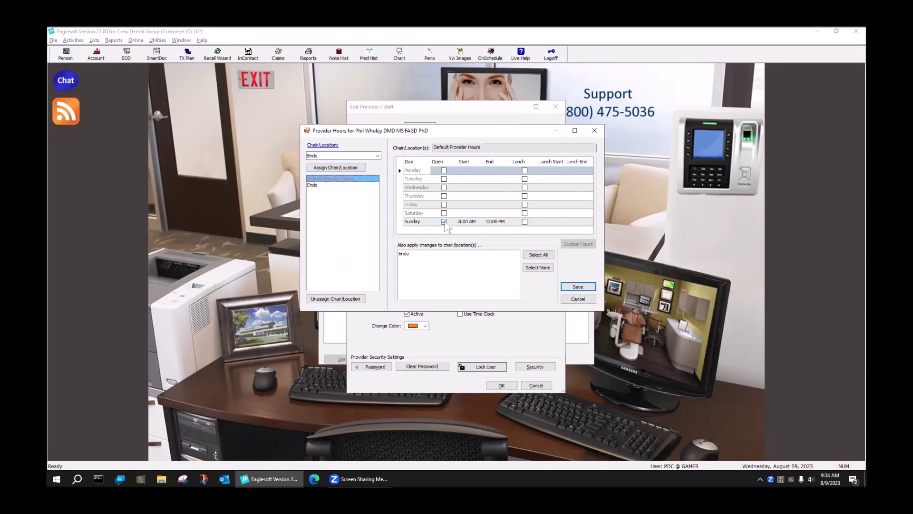
- Save the hours, then close the hours, provider record and Providers/Staff list
left_click(589, 287)
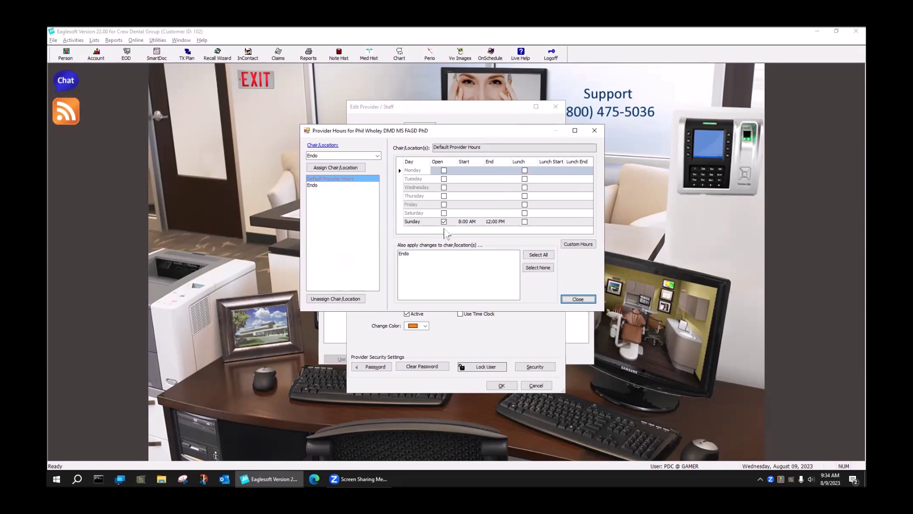
left_click(578, 299)
left_click(525, 385)
left_click(543, 359)
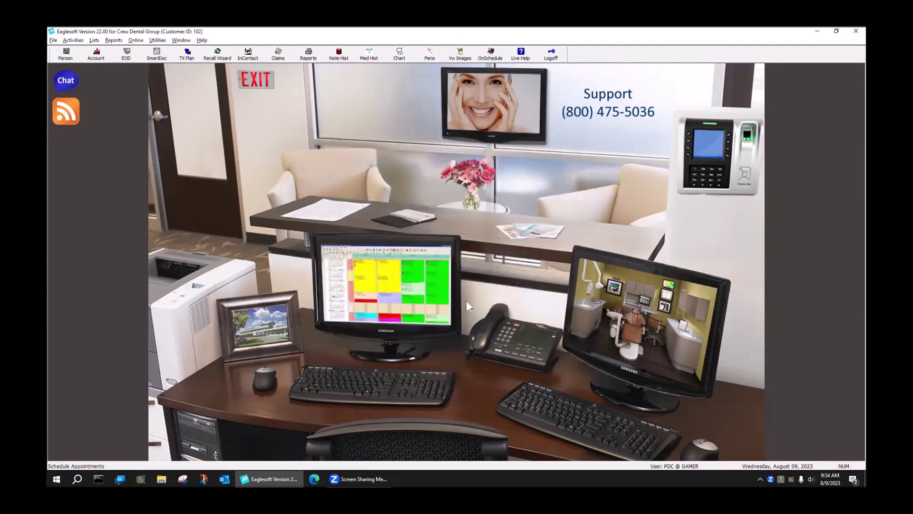
- Open OnSchedule and raise the current view's Num. Columns from 8 to 9
left_click(469, 310)
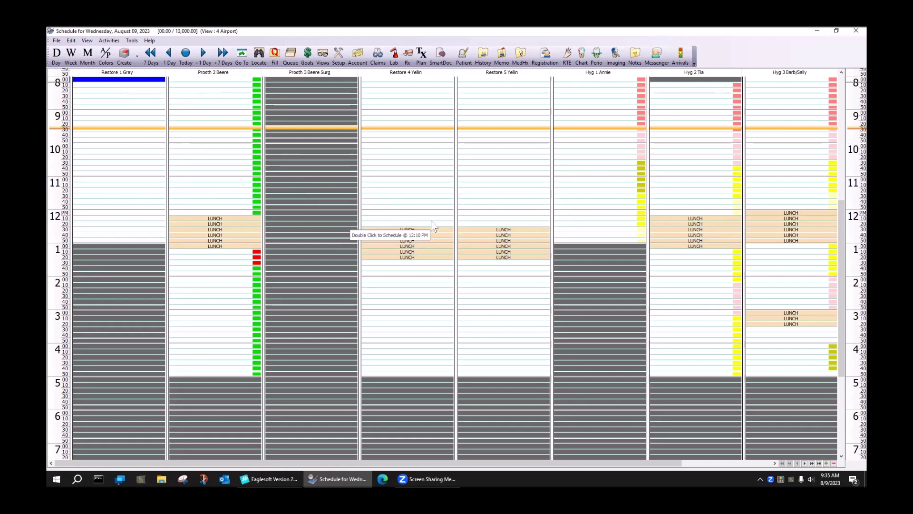
right_click(329, 156)
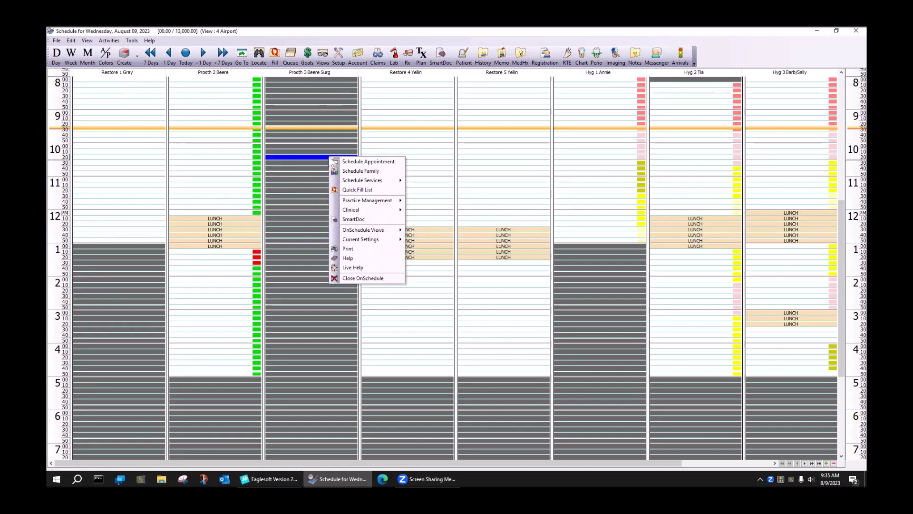
mouse_move(373, 238)
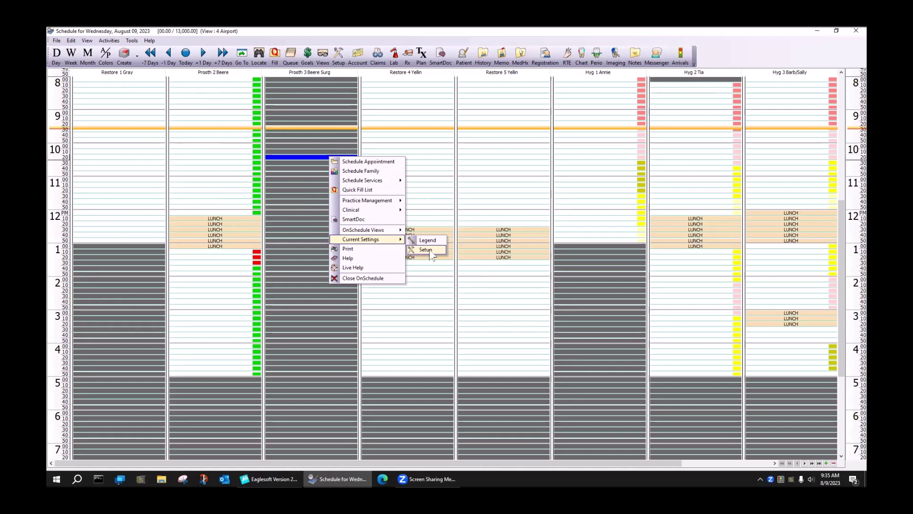
left_click(426, 250)
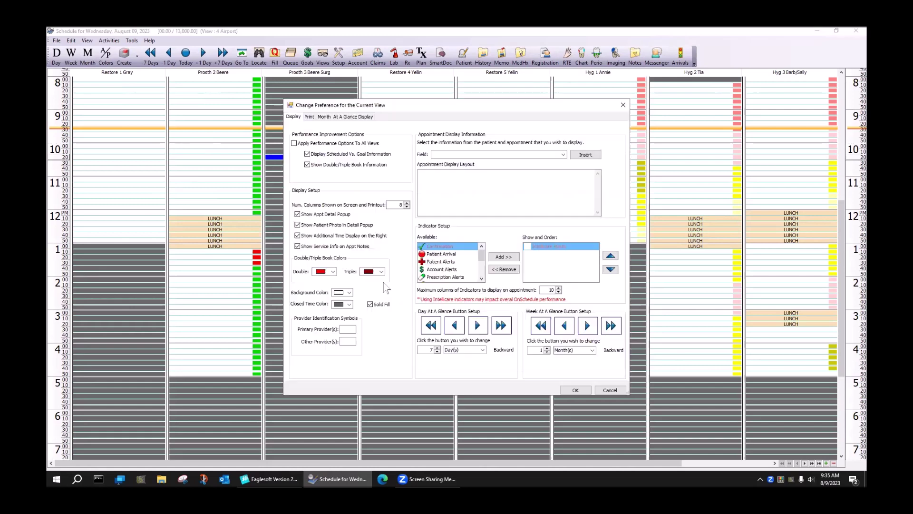
left_click(408, 204)
left_click(586, 391)
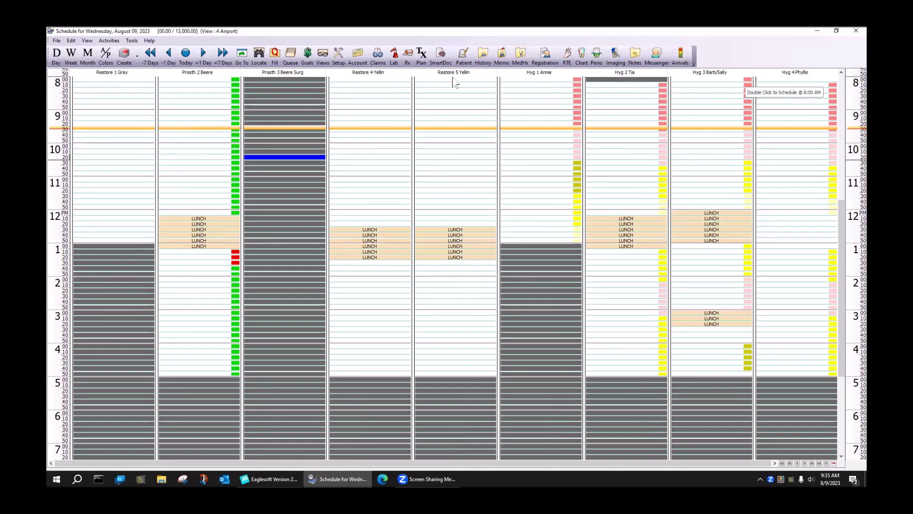
- Show the Endo chair column in the schedule and move it to Position 1
right_click(284, 76)
mouse_move(325, 97)
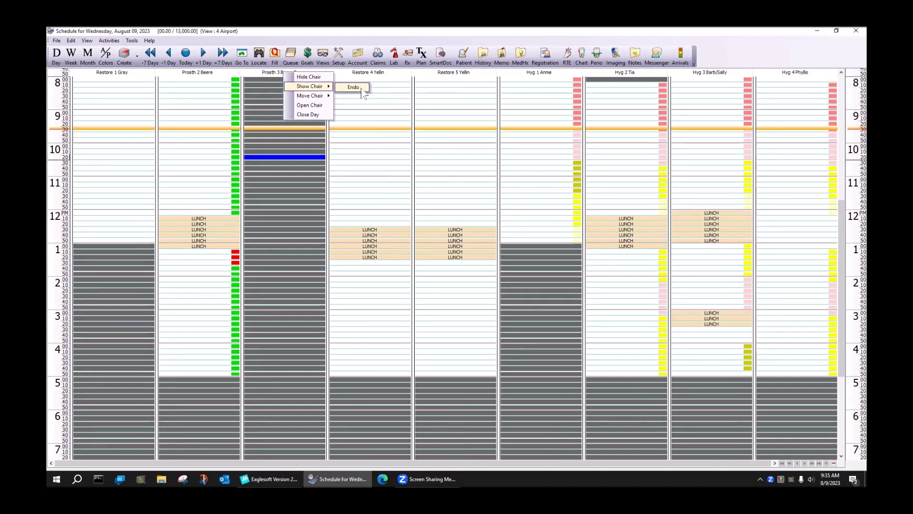
left_click(362, 88)
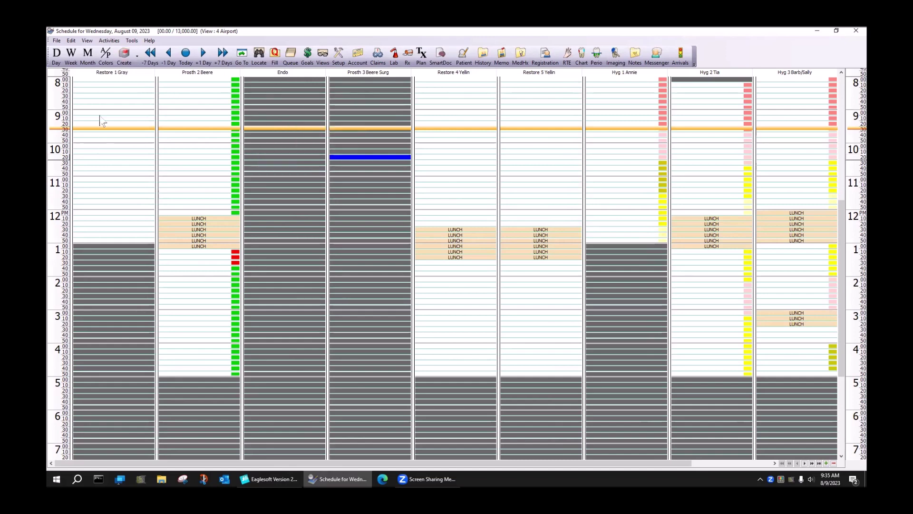
right_click(288, 75)
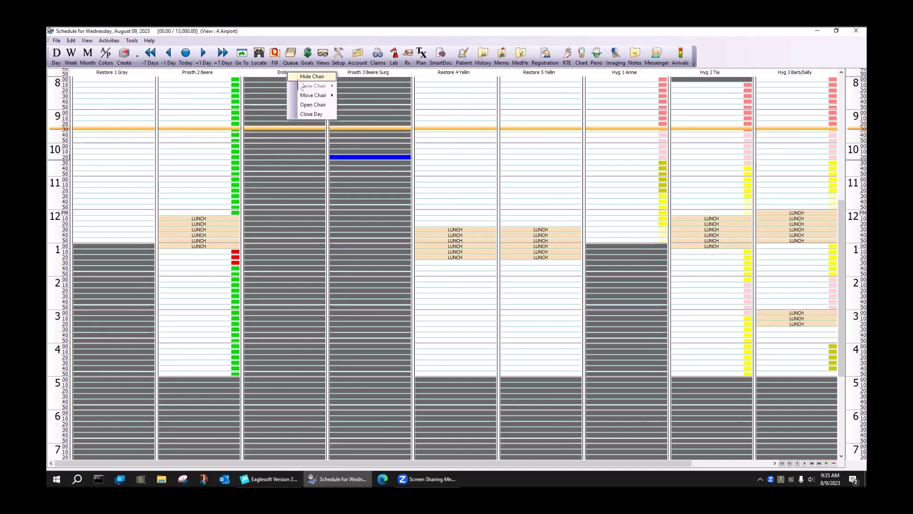
mouse_move(312, 95)
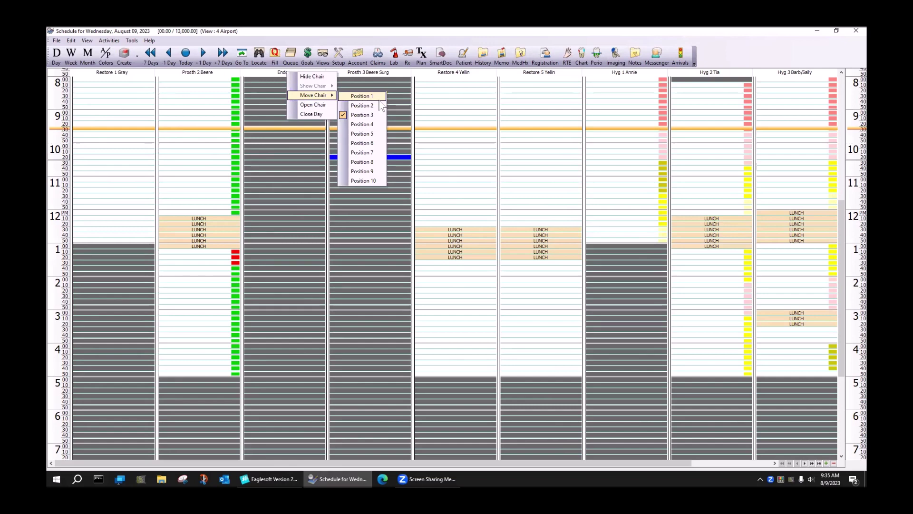
left_click(362, 96)
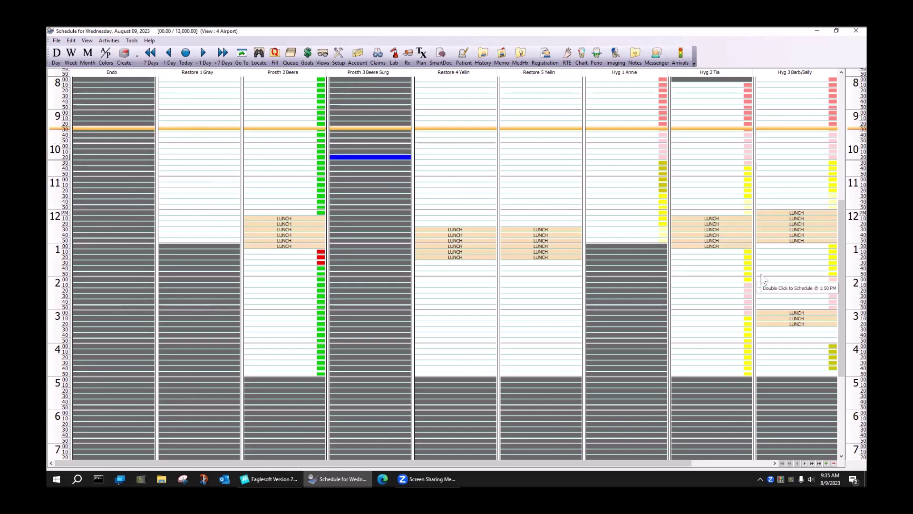
- Raise the view's column count so ten chairs show, restoring Hyg 4 at the end
left_click(728, 463)
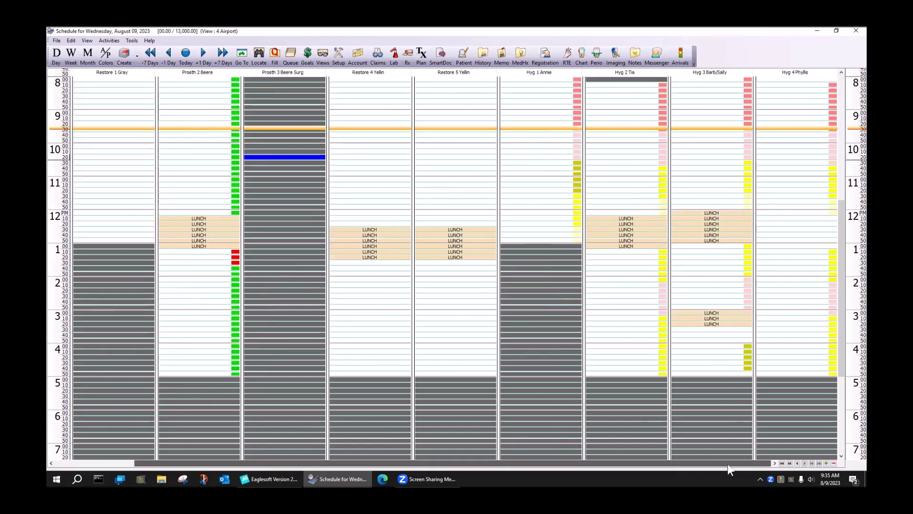
left_click_drag(716, 465, 638, 464)
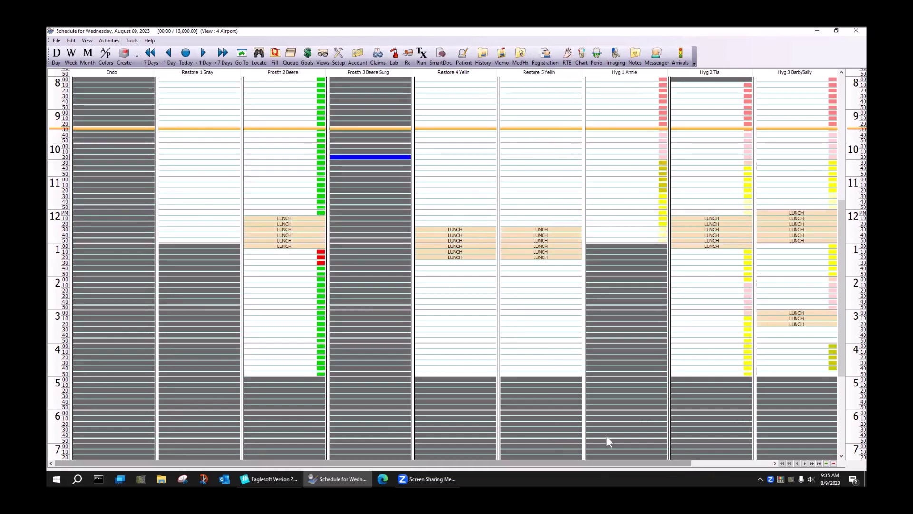
right_click(631, 73)
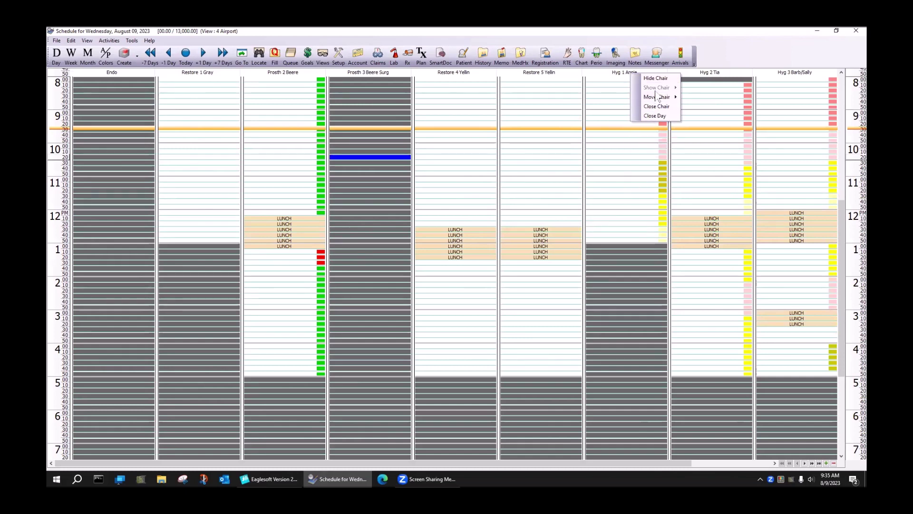
left_click(636, 284)
right_click(635, 280)
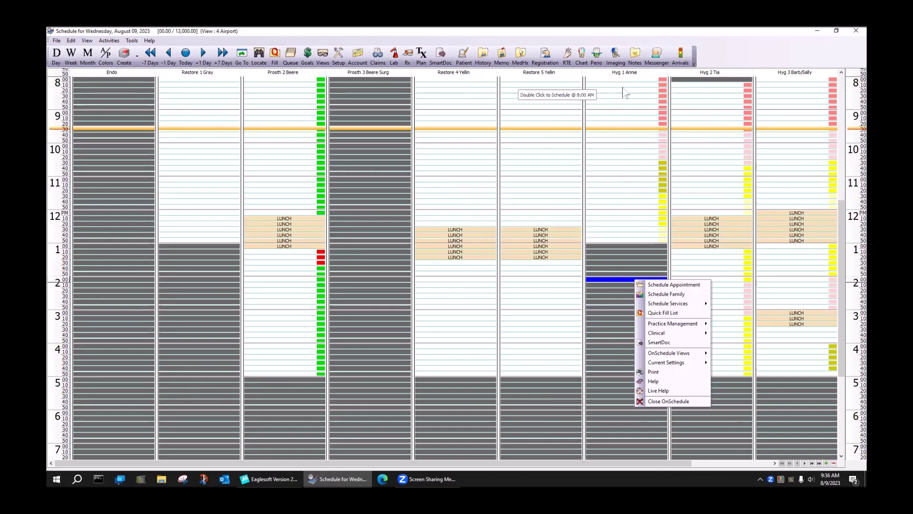
left_click(605, 270)
right_click(606, 269)
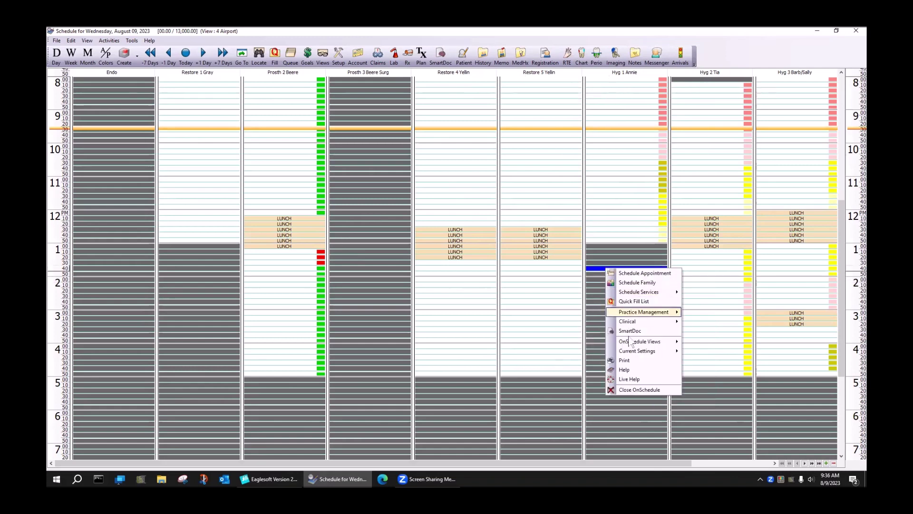
mouse_move(647, 352)
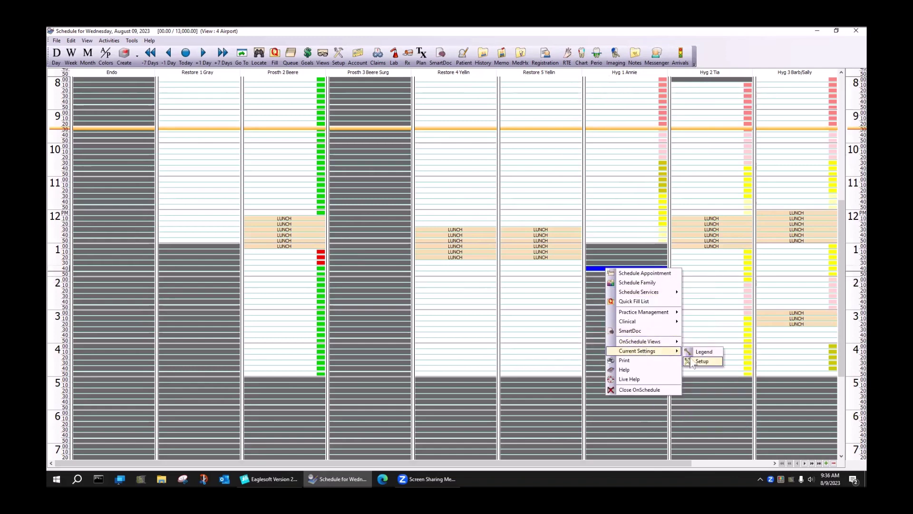
left_click(703, 352)
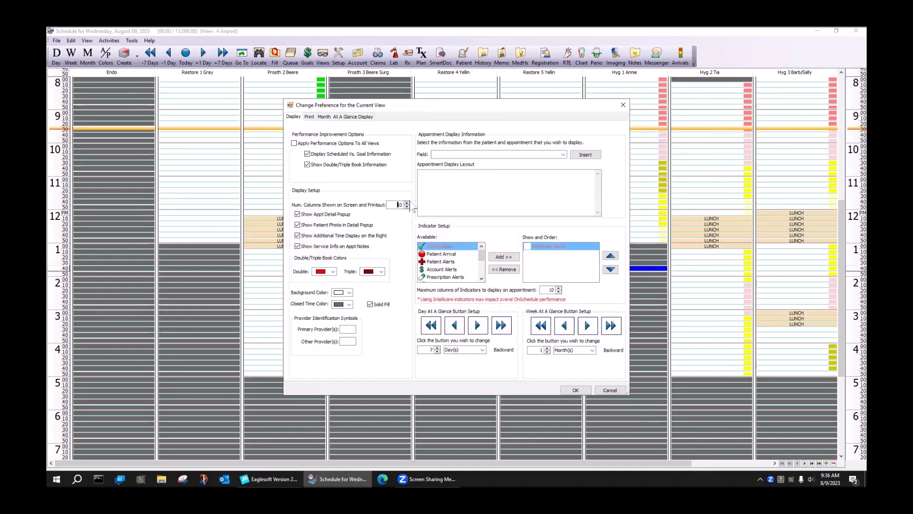
left_click(575, 390)
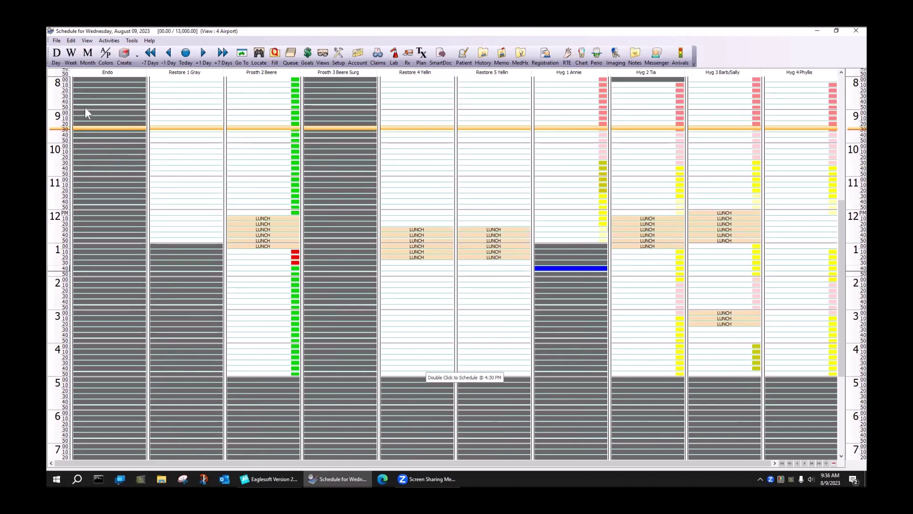
- Save the layout over the current Airport view with Views > Save As
left_click(322, 55)
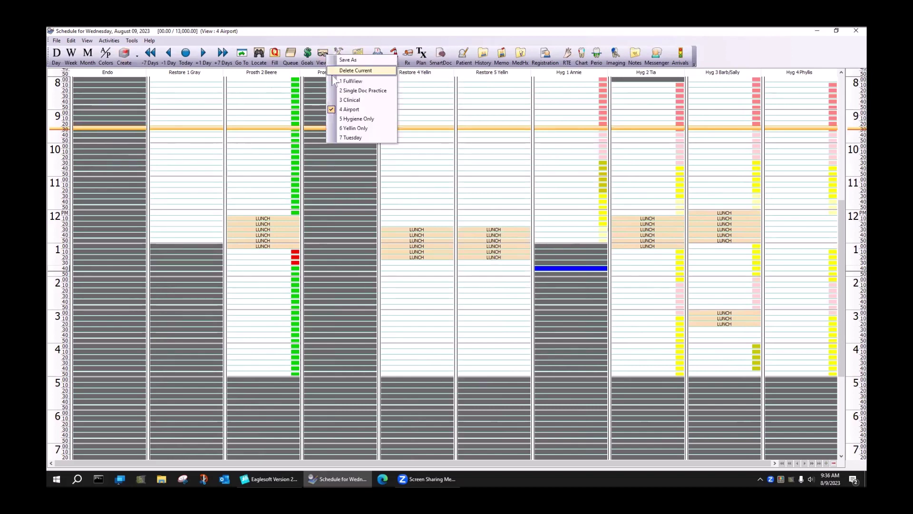
left_click(351, 60)
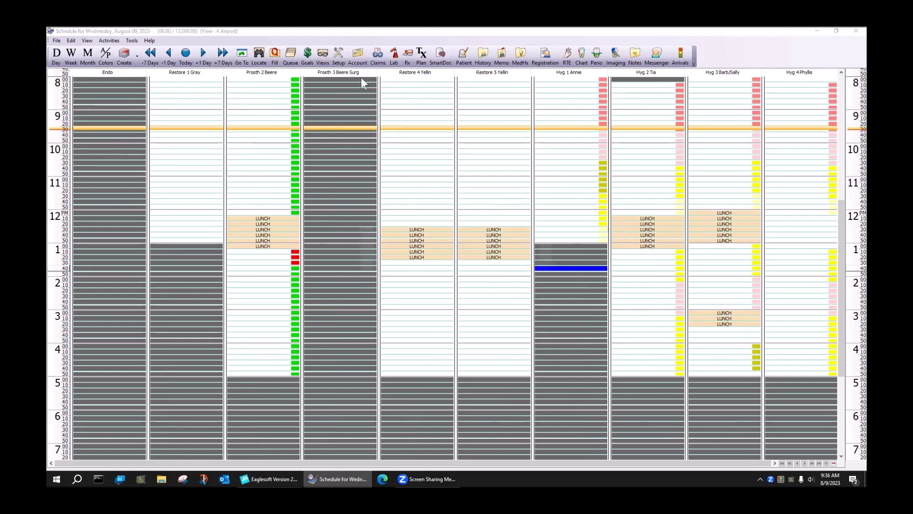
left_click(425, 256)
left_click(532, 246)
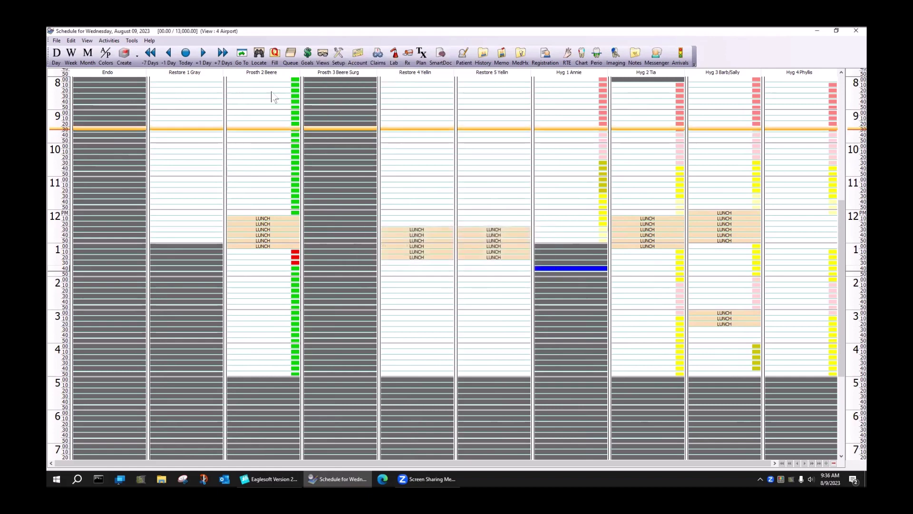
- Close the schedule and reopen the dentist's Provider Hours window
left_click(855, 32)
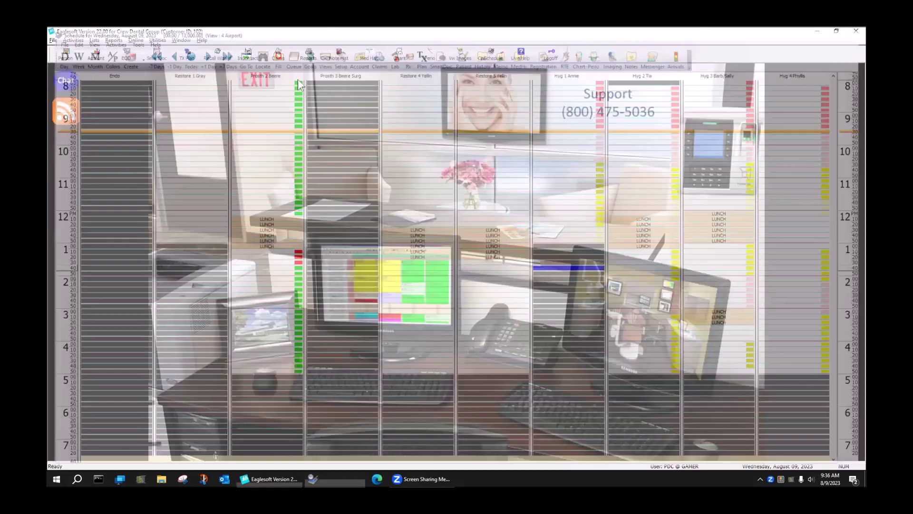
left_click(94, 40)
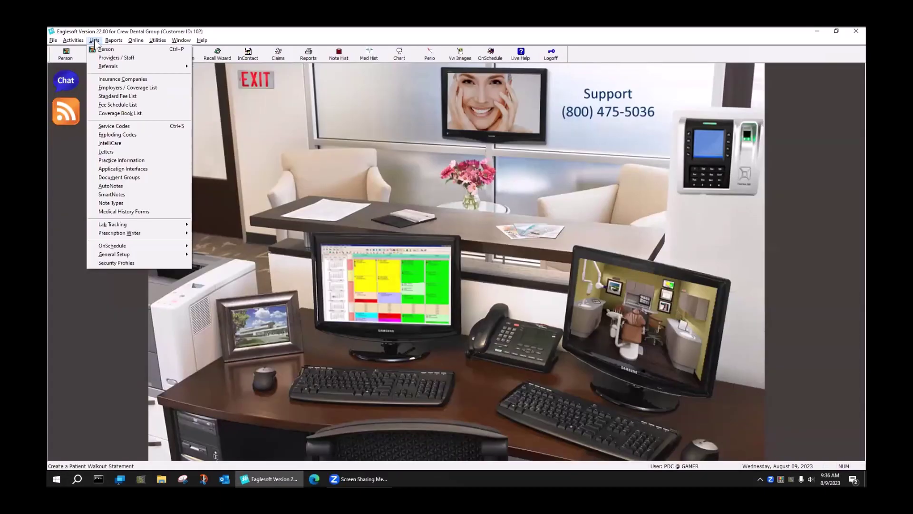
left_click(113, 59)
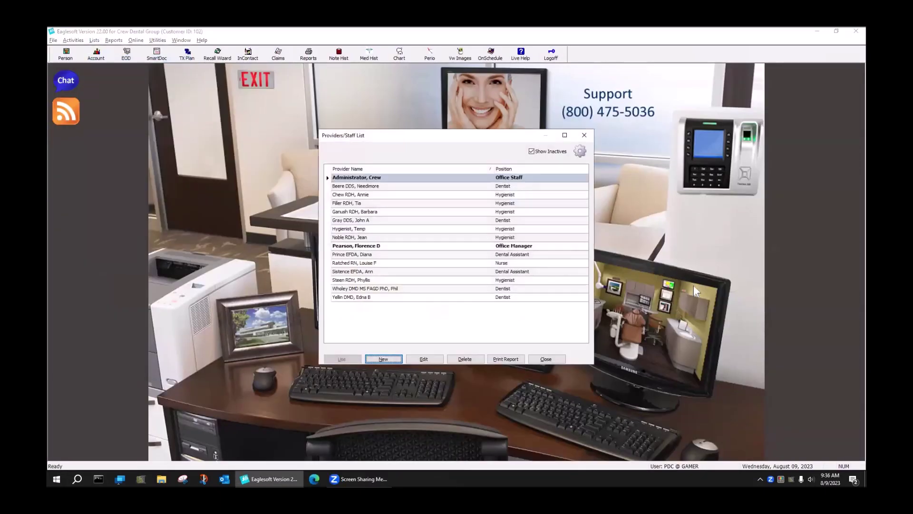
left_click(363, 289)
left_click(424, 359)
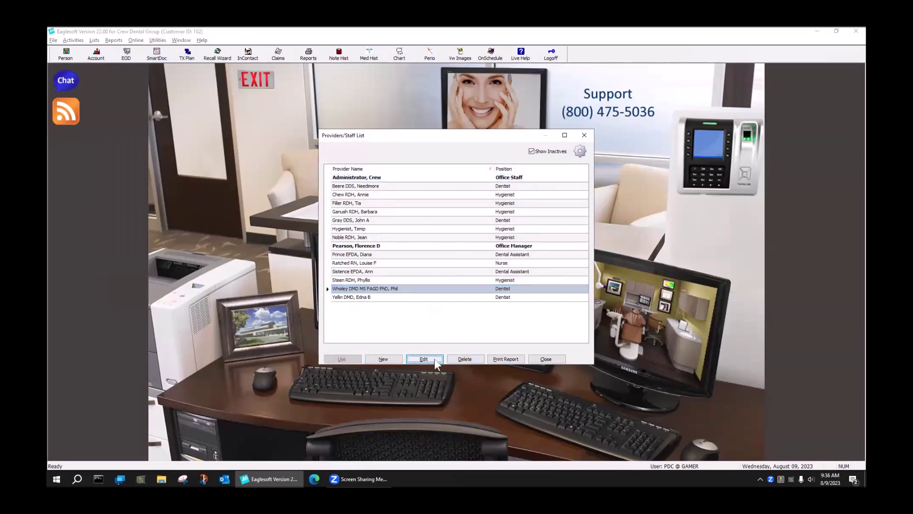
left_click(536, 154)
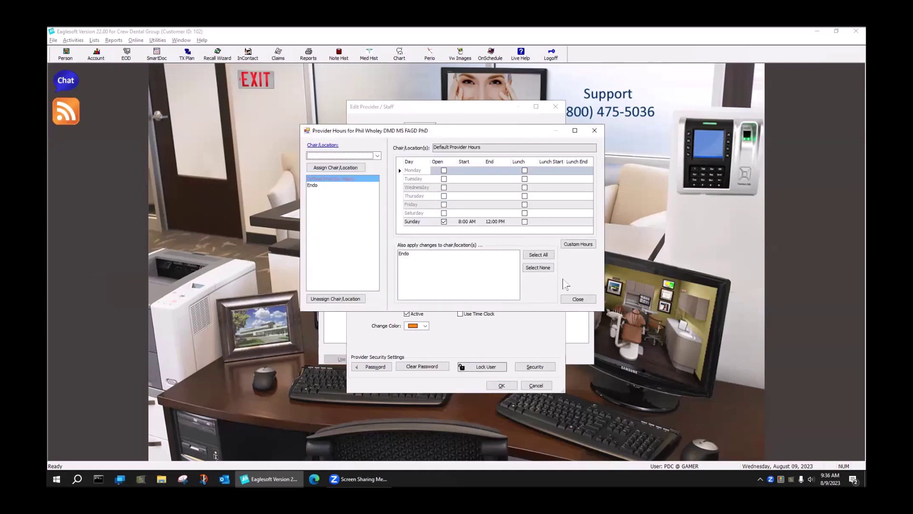
- Apply the default Sunday 8:00 AM–12:00 PM hours to Endo as well, save, and close the dialogs
left_click(318, 185)
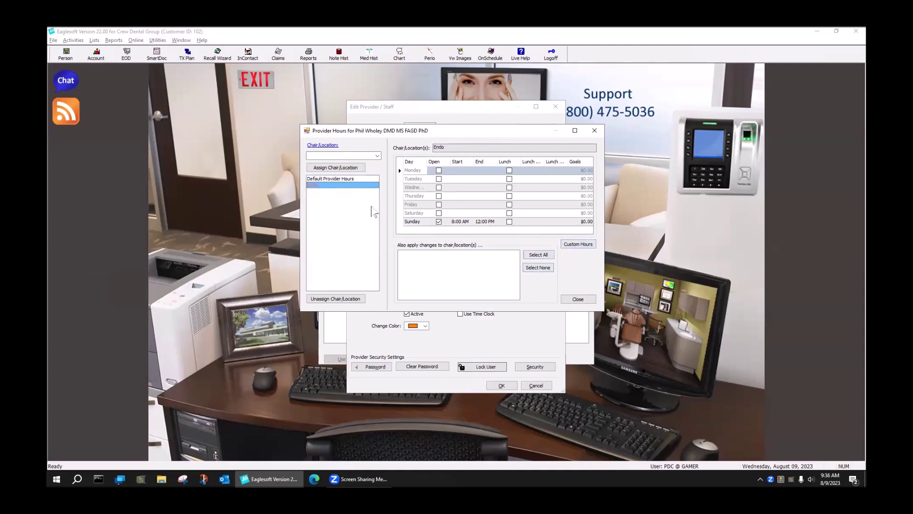
left_click(344, 179)
left_click(539, 255)
left_click(580, 287)
left_click(588, 304)
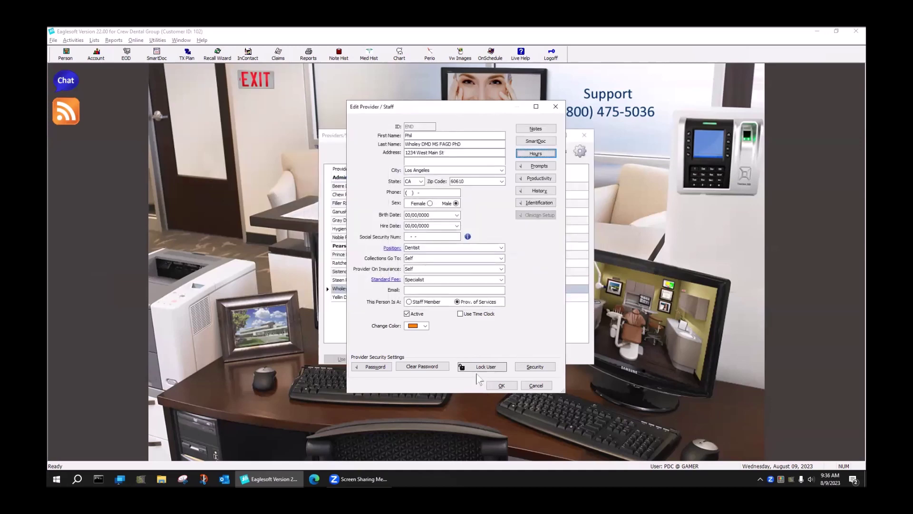
left_click(501, 386)
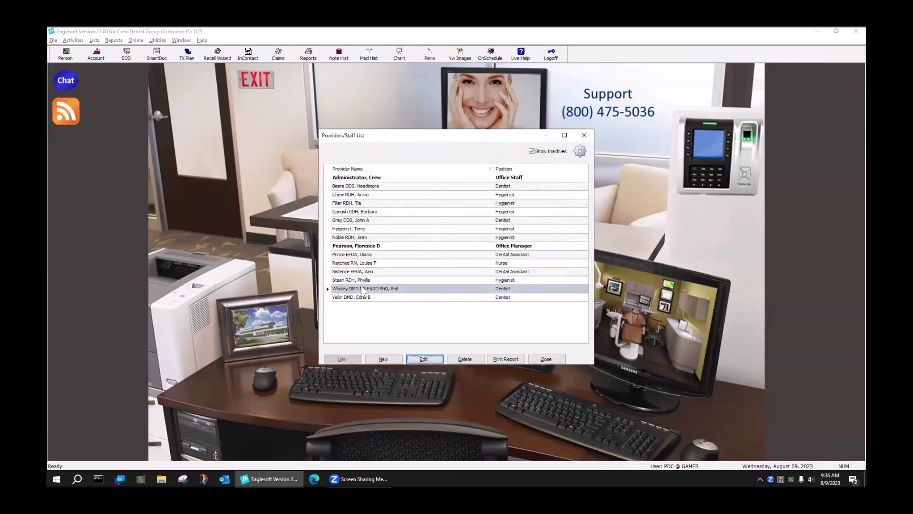
left_click(547, 359)
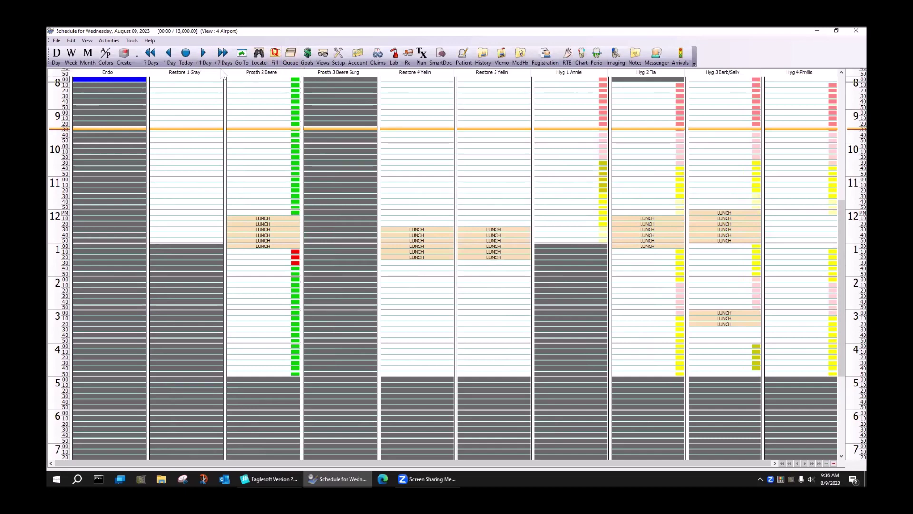
- Advance the schedule to Sunday, August 13 and review the Endo column
left_click(204, 55)
left_click(204, 54)
left_click(204, 54)
left_click(203, 55)
scroll(305, 210, "up", 2)
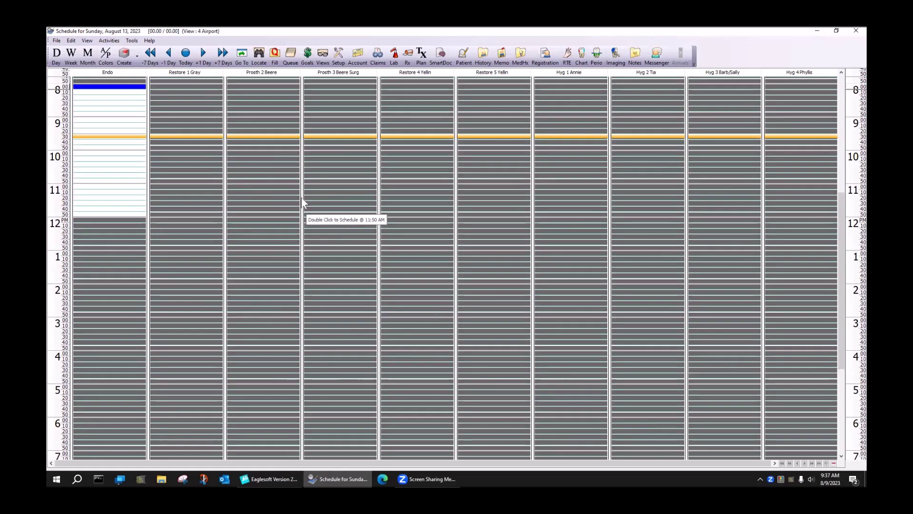
left_click(232, 218)
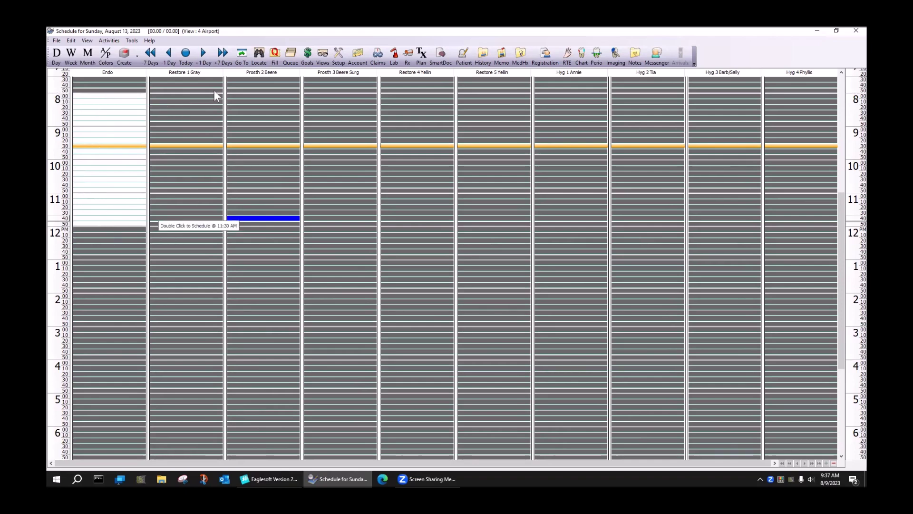
- Step ahead through Saturday, August 19, return to today, and close the schedule
left_click(206, 56)
left_click(204, 55)
left_click(204, 55)
left_click(203, 55)
left_click(204, 54)
left_click(204, 55)
left_click(186, 55)
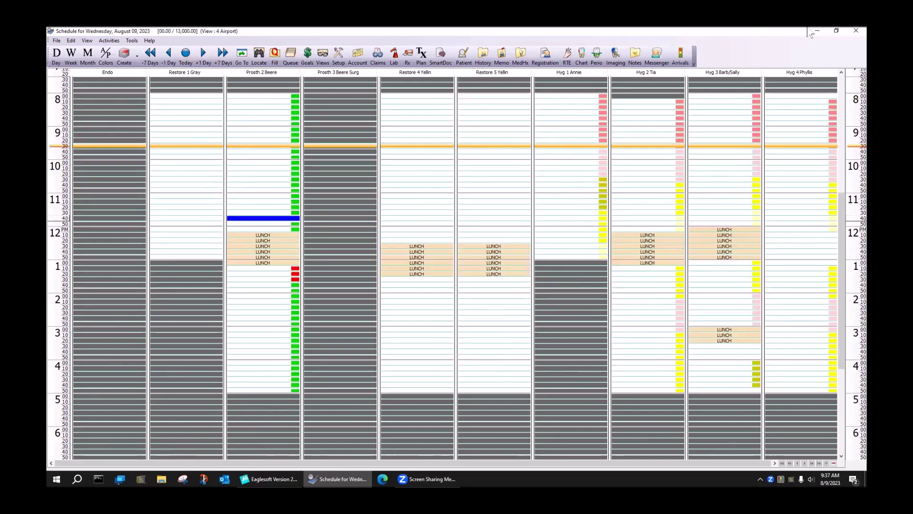
left_click(856, 30)
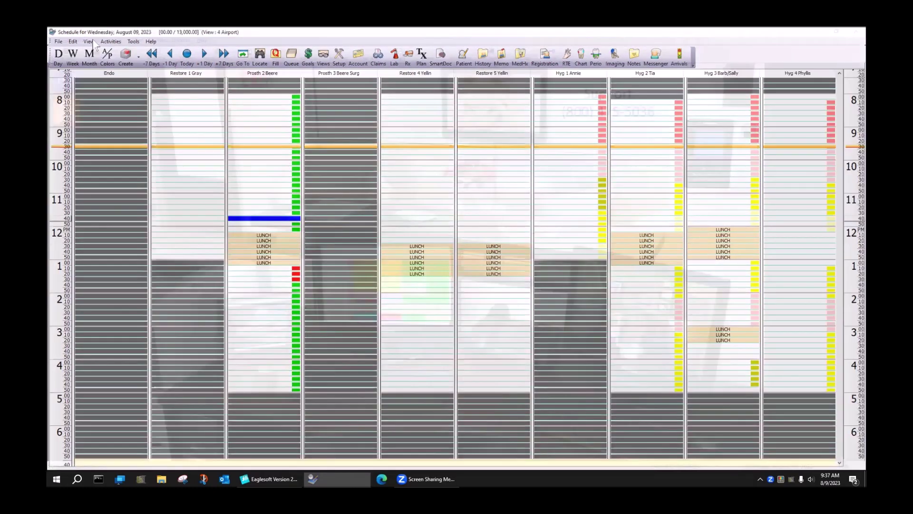
left_click(94, 40)
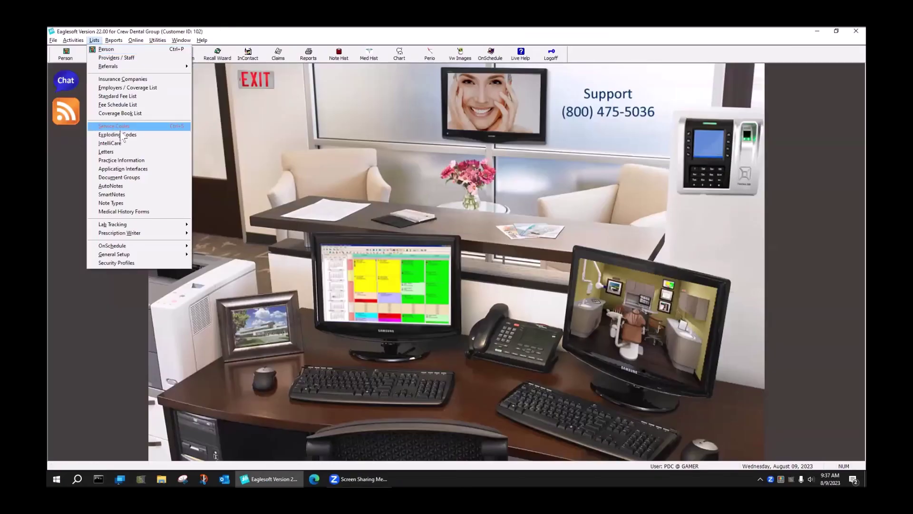
- Reopen the dentist's Provider Hours showing Endo and Sunday 8:00 AM–12:00 PM
left_click(117, 58)
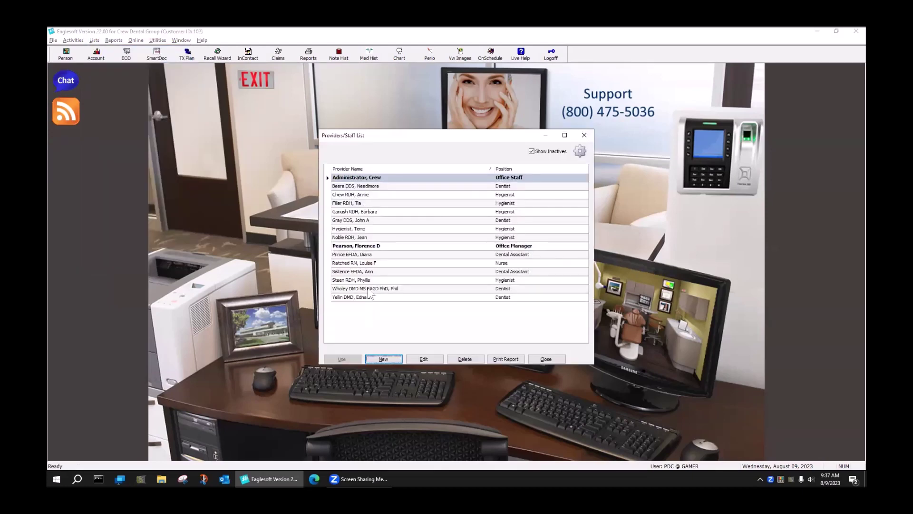
left_click(434, 362)
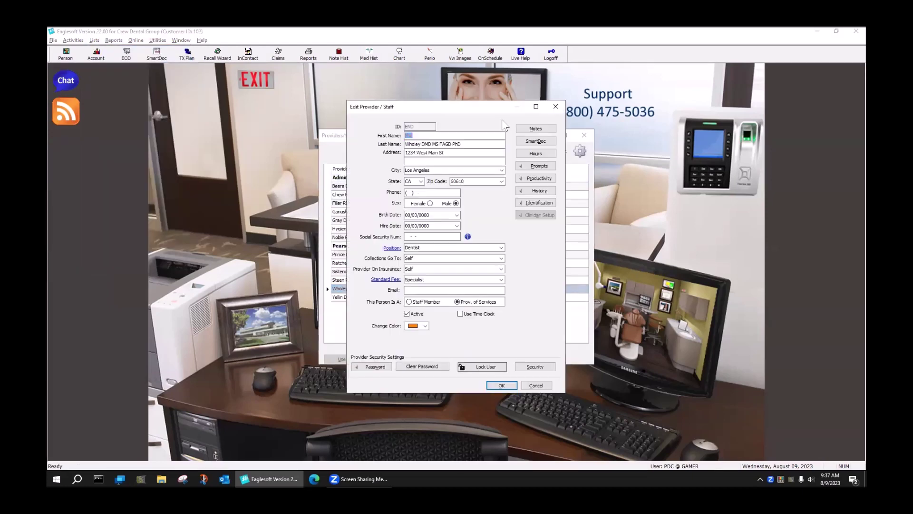
left_click(536, 154)
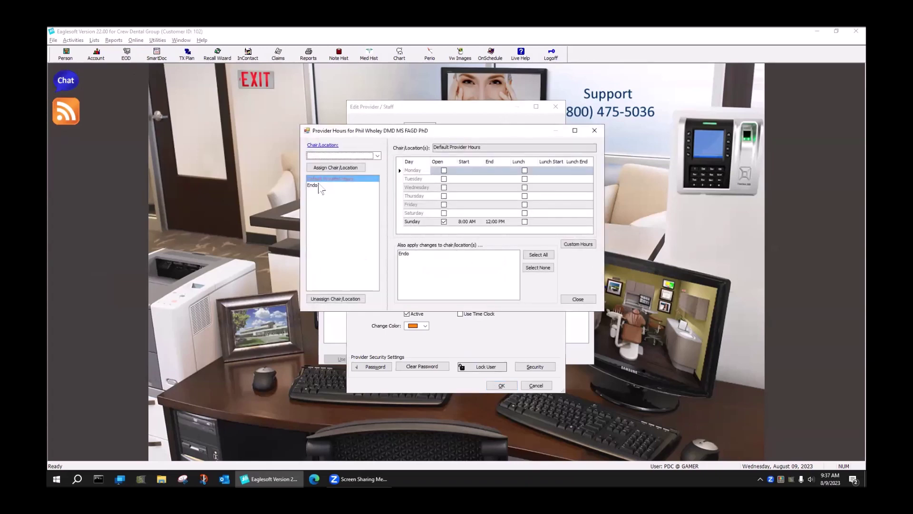
- Create an 'Every other Sunday' custom-hours rule: weekly, every 2 weeks on Sunday, provider out of office
left_click(579, 244)
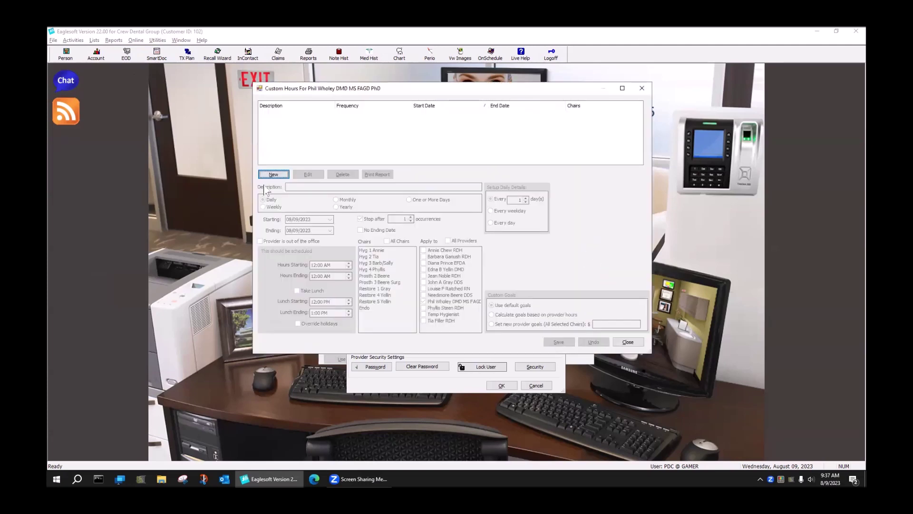
left_click(274, 174)
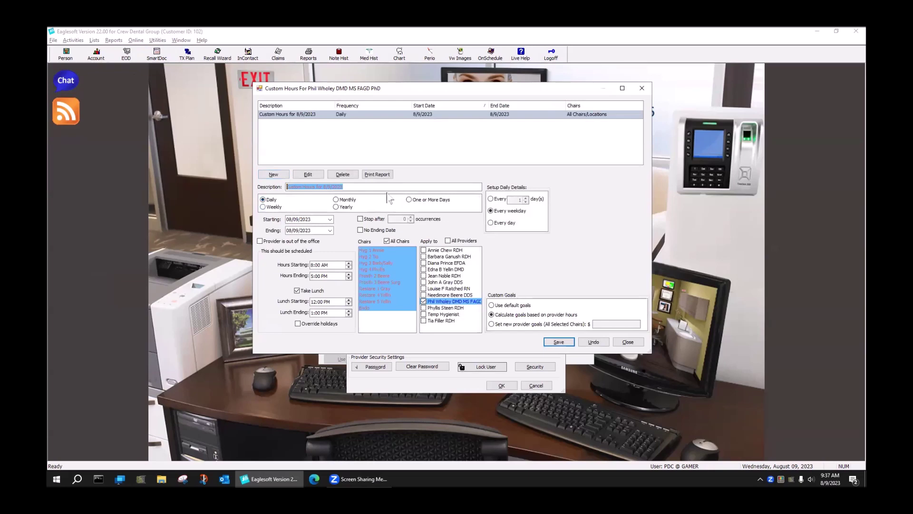
type("Every other Sunday")
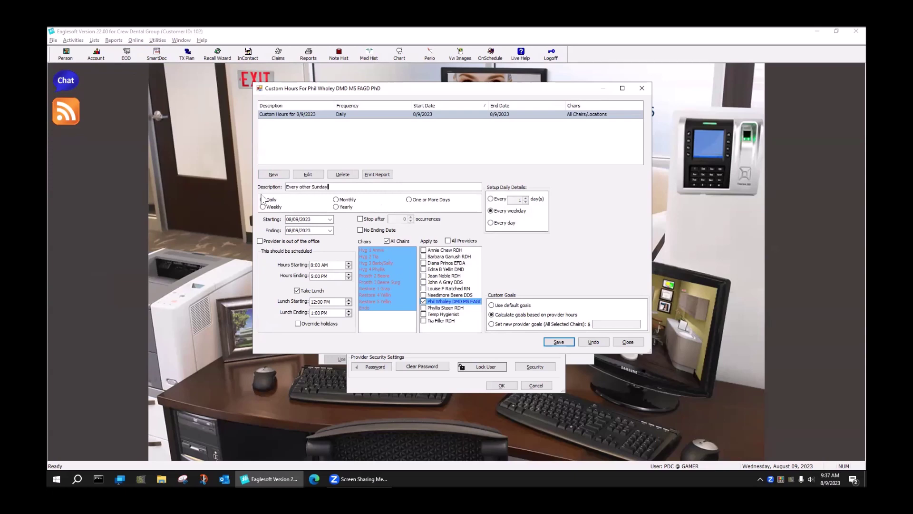
left_click(263, 208)
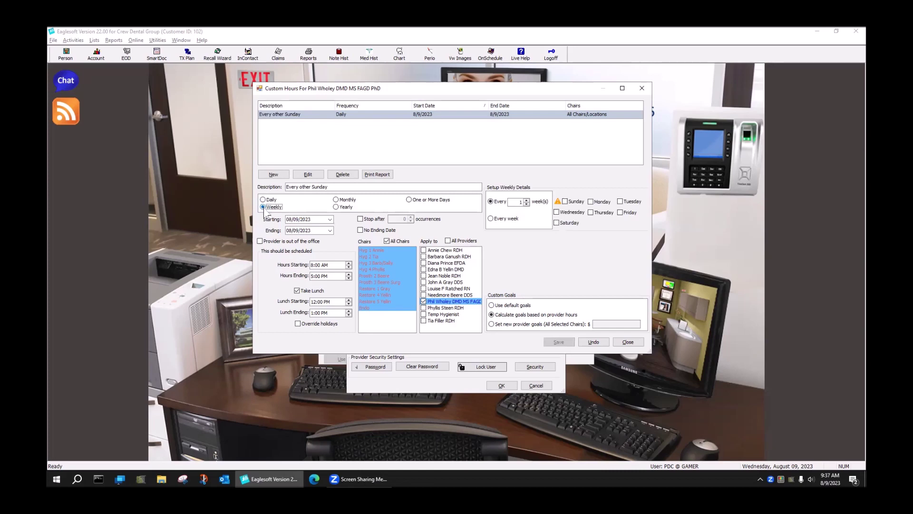
left_click(527, 200)
left_click(567, 202)
left_click(267, 241)
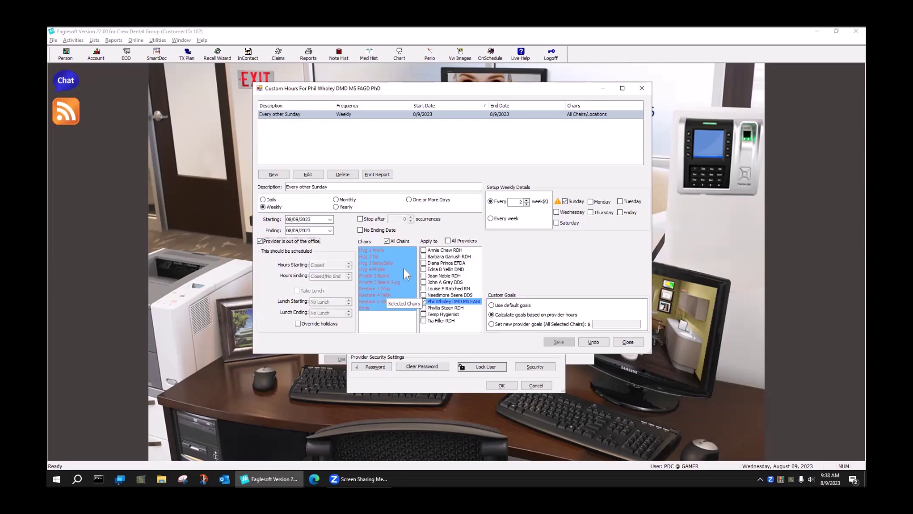
- Limit the rule to the Endo chair from 08/13/2023 with no ending date, and save it
left_click(388, 241)
left_click(370, 308)
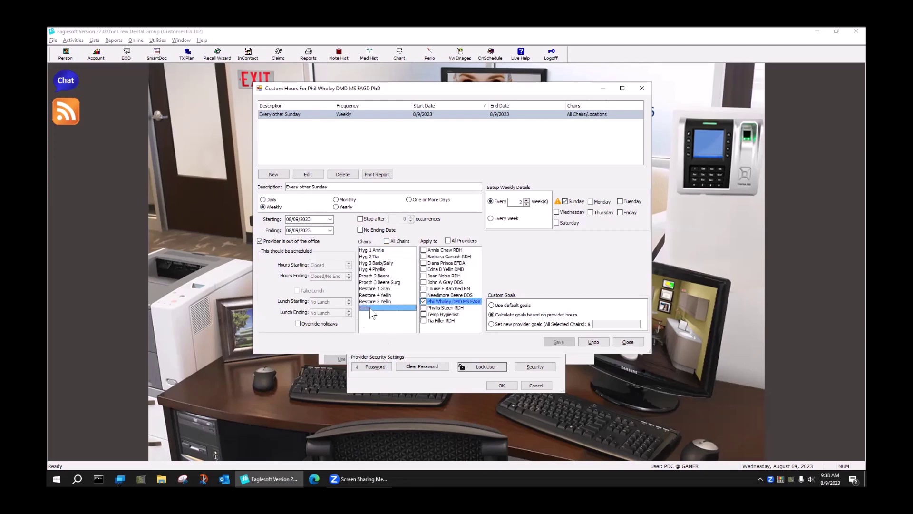
left_click(329, 219)
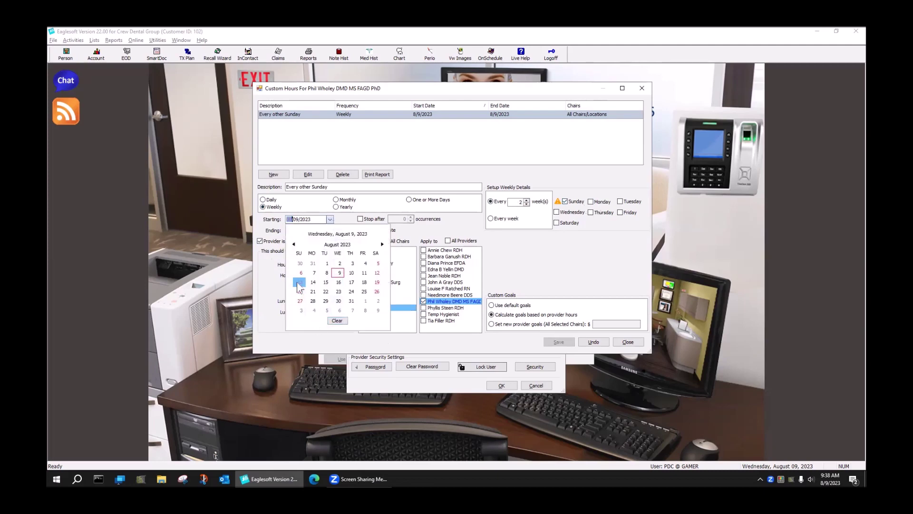
left_click(298, 283)
left_click(387, 230)
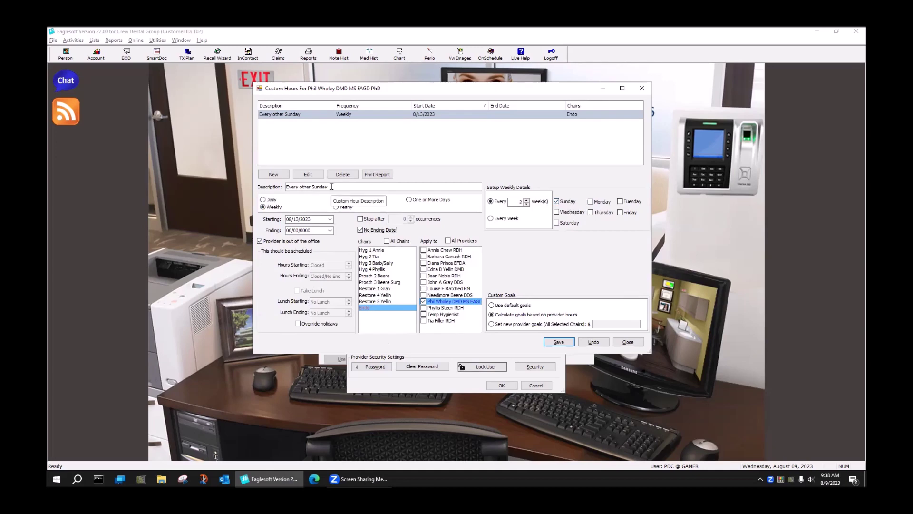
left_click(559, 341)
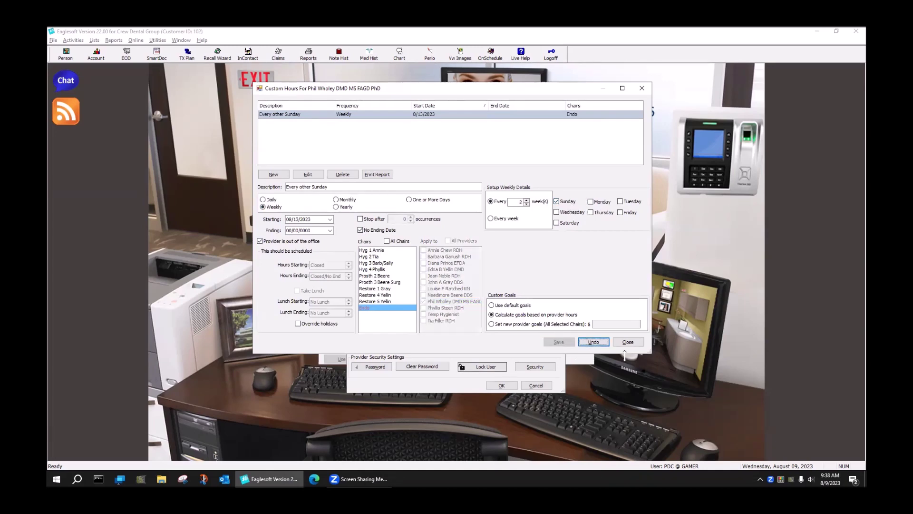
left_click(628, 341)
- Close the provider hours, record and staff list, and reopen the appointment schedule
left_click(577, 300)
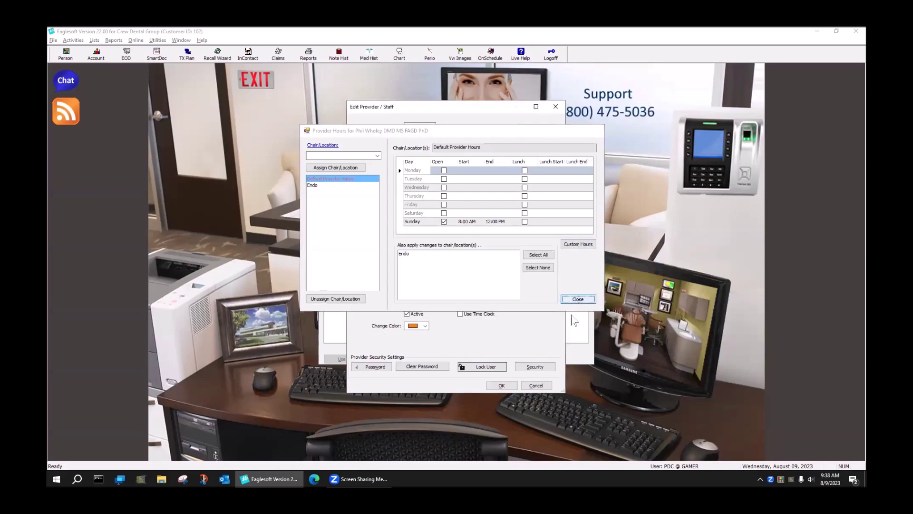
left_click(500, 385)
left_click(544, 358)
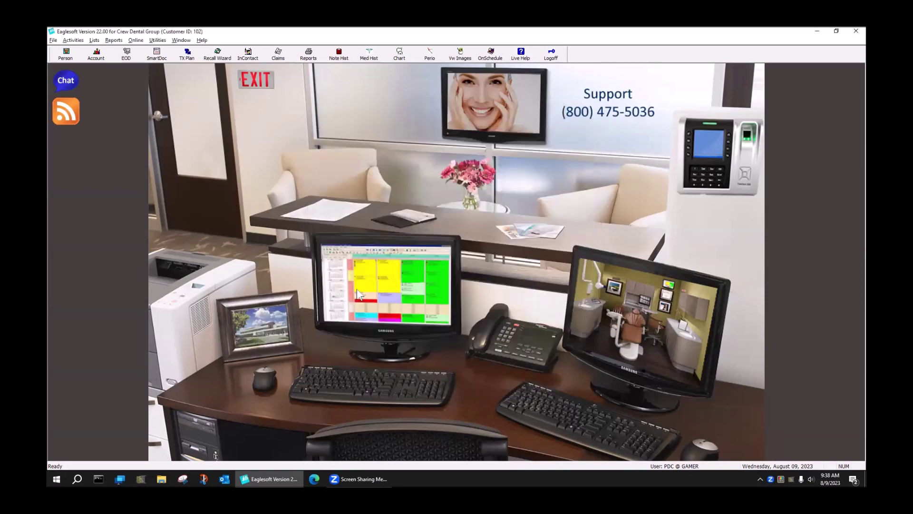
left_click(376, 281)
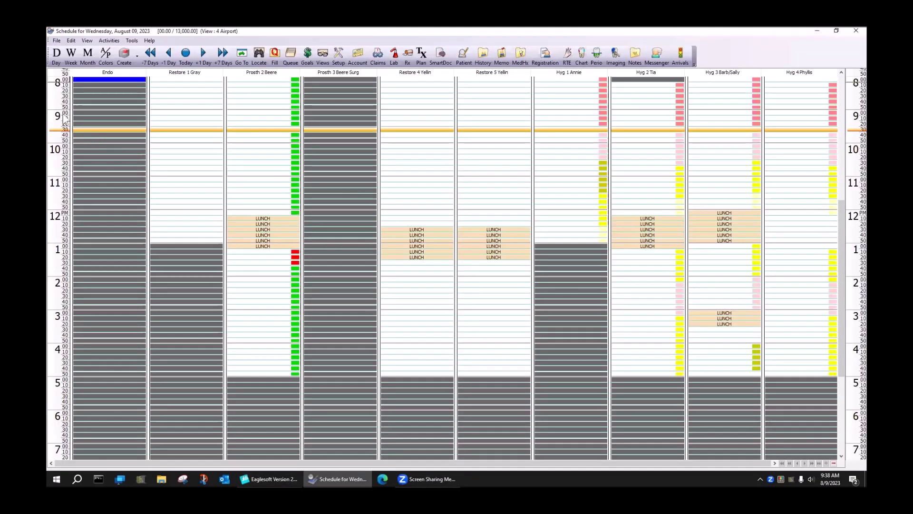
- Step through Sundays August 20 to September 17 checking Endo's 8–12 hours, then return to today
left_click(203, 55)
left_click(203, 55)
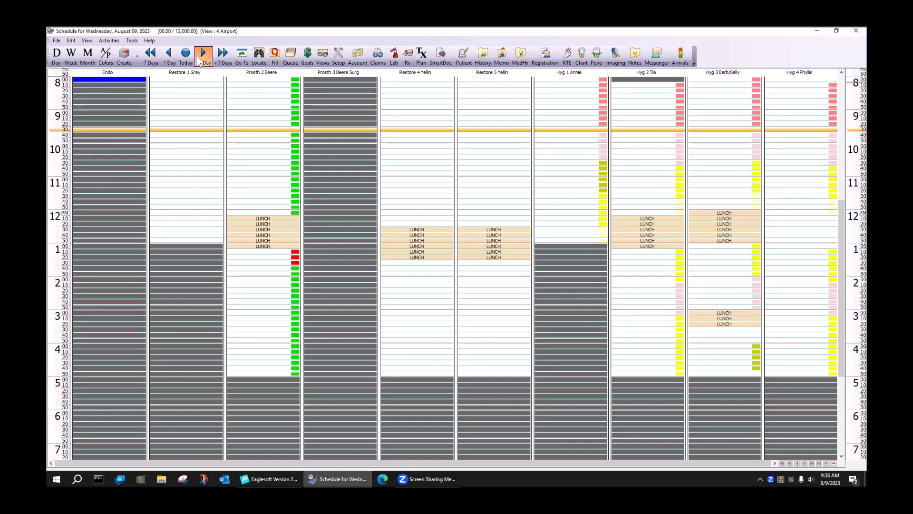
left_click(204, 54)
left_click(203, 55)
scroll(139, 184, "up", 3)
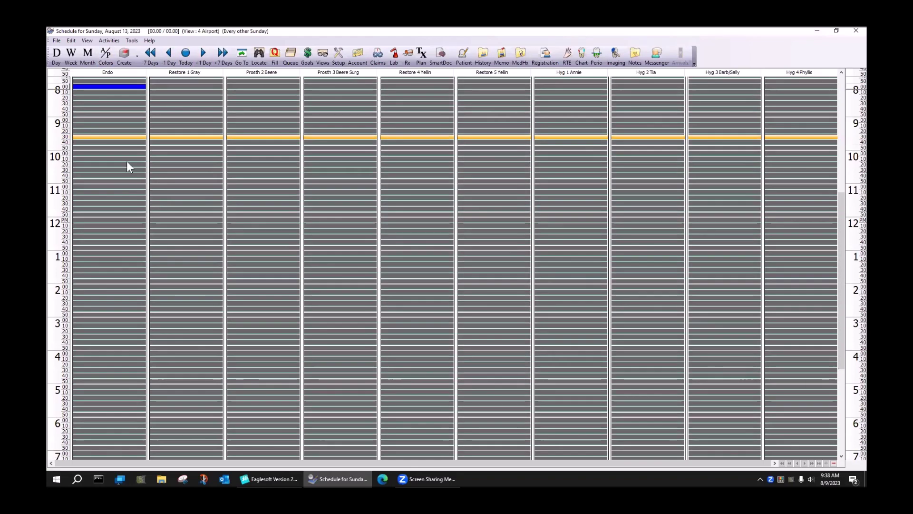
left_click(223, 55)
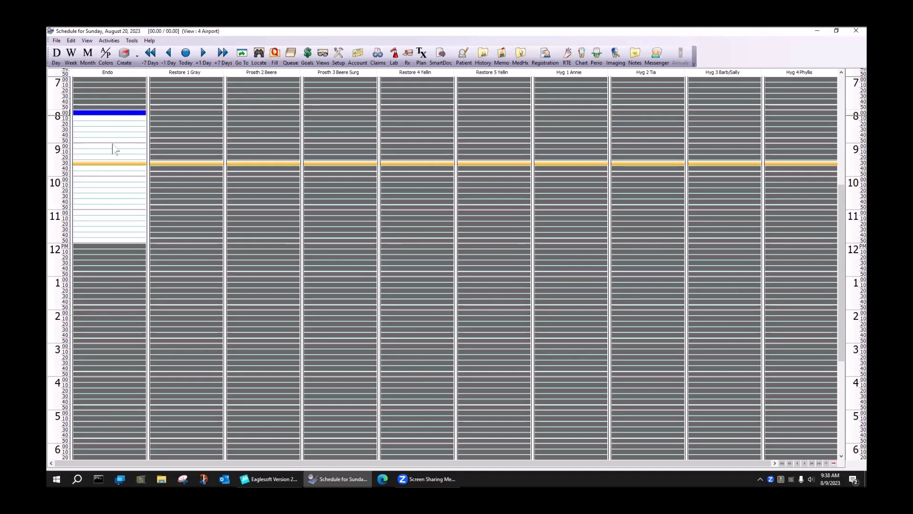
left_click(224, 56)
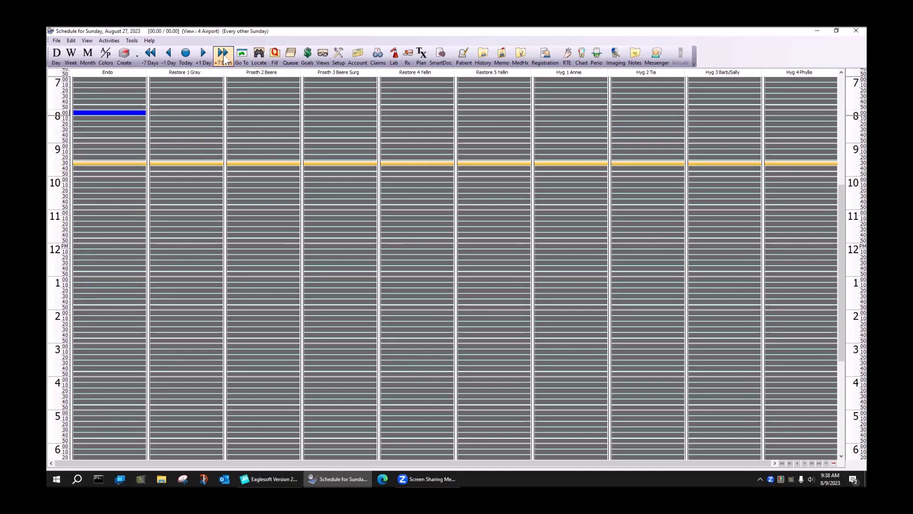
left_click(223, 56)
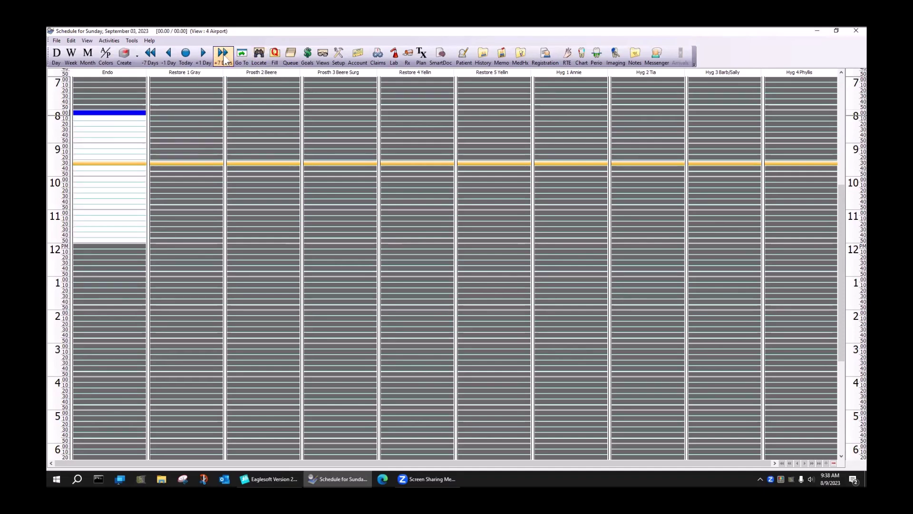
left_click(223, 57)
left_click(224, 57)
left_click(185, 56)
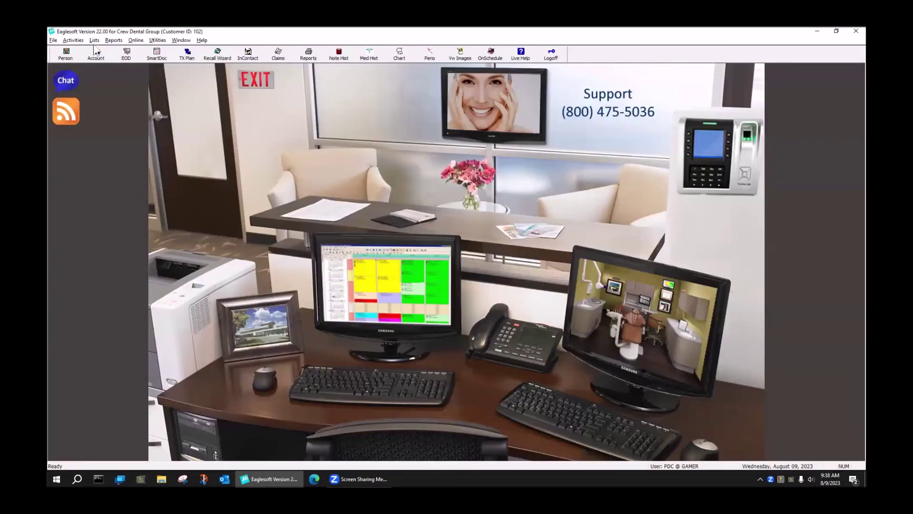
- Open the dentist's record from the Providers/Staff list and bring up its working hours
left_click(94, 40)
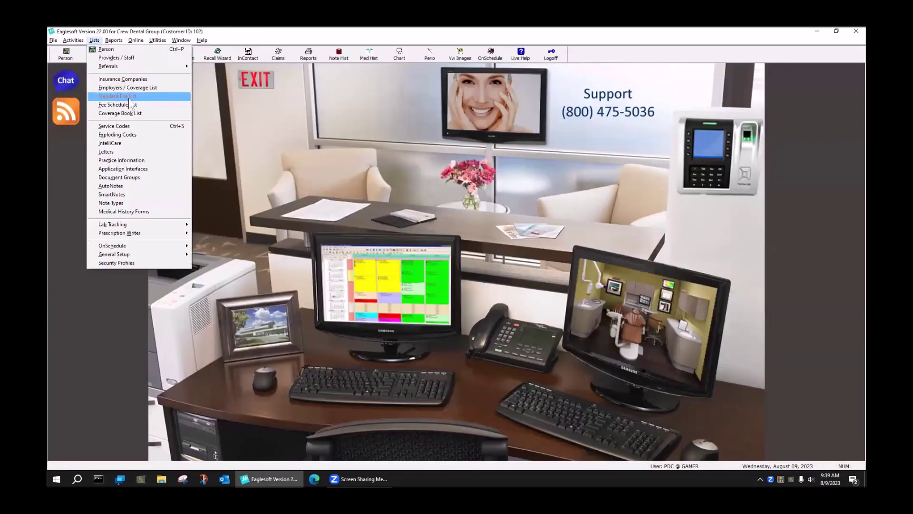
left_click(117, 58)
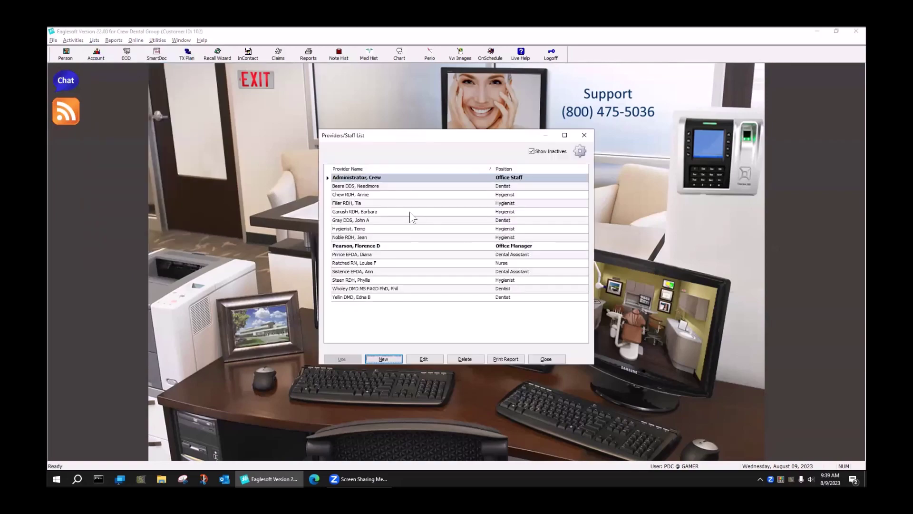
left_click(390, 288)
left_click(433, 359)
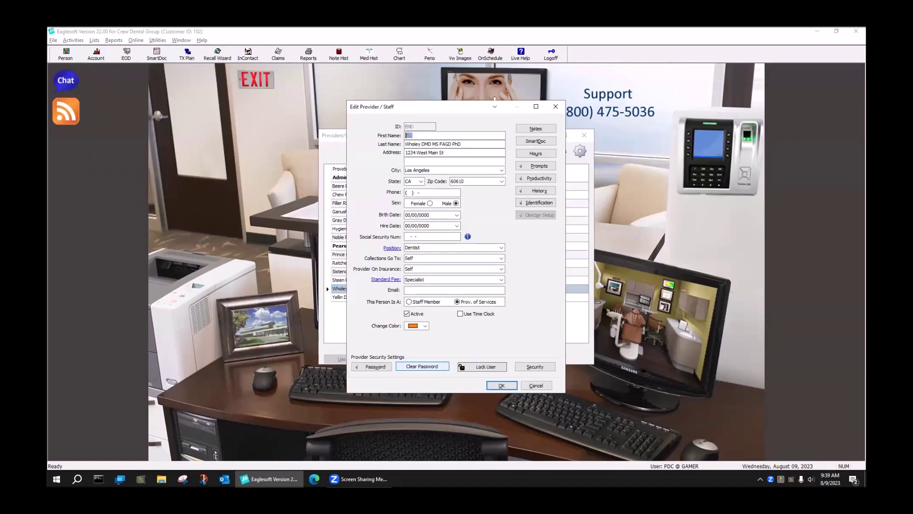
left_click(542, 154)
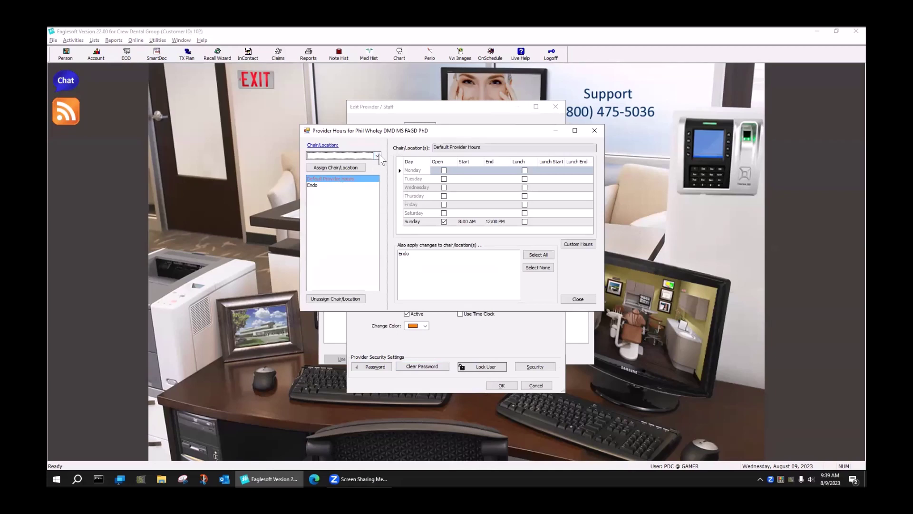
- Assign the Hyg 1 hygiene chair to the dentist's hours, then unassign it again
left_click(379, 156)
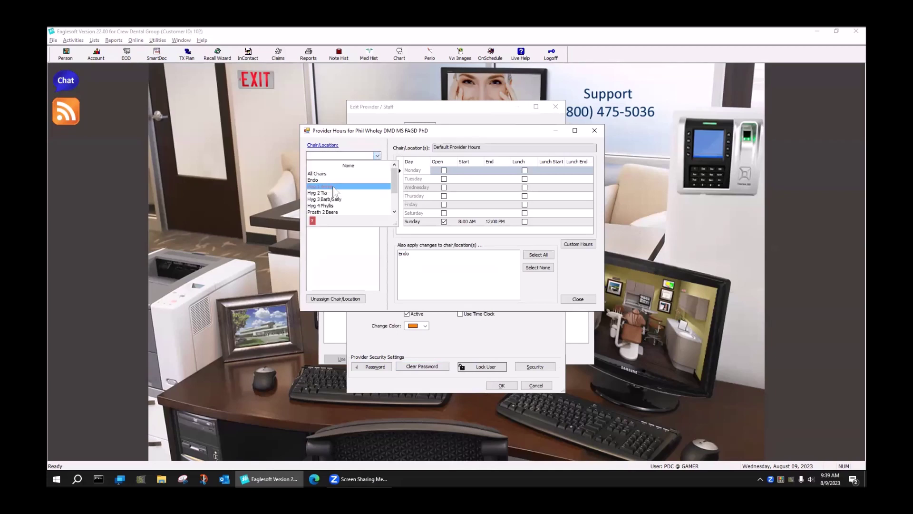
left_click(333, 187)
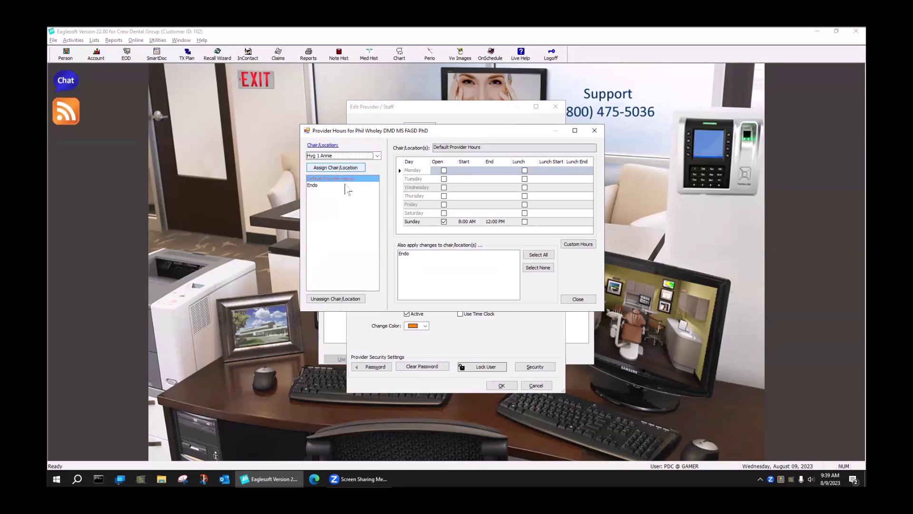
left_click(326, 168)
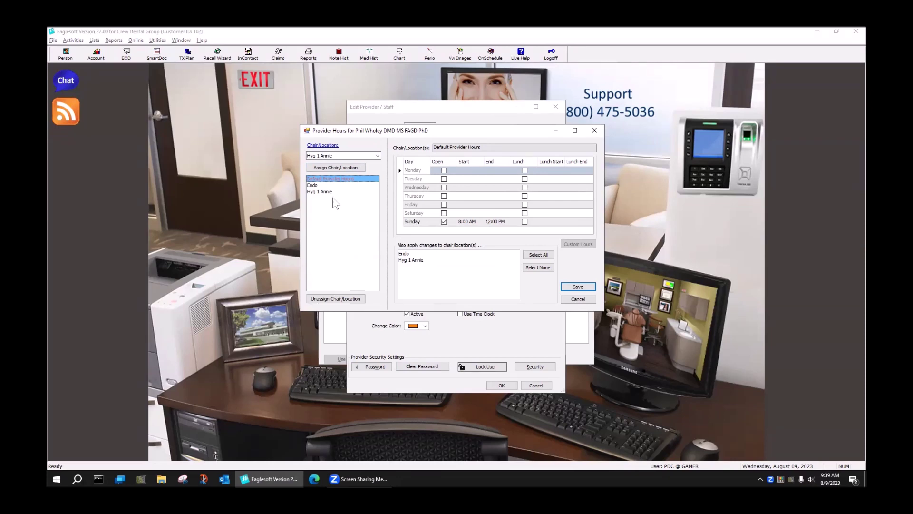
left_click(323, 191)
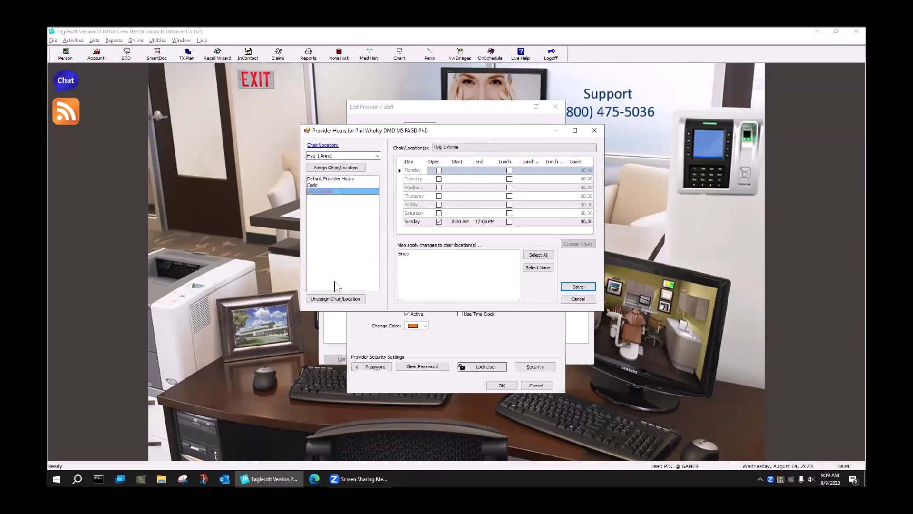
left_click(341, 299)
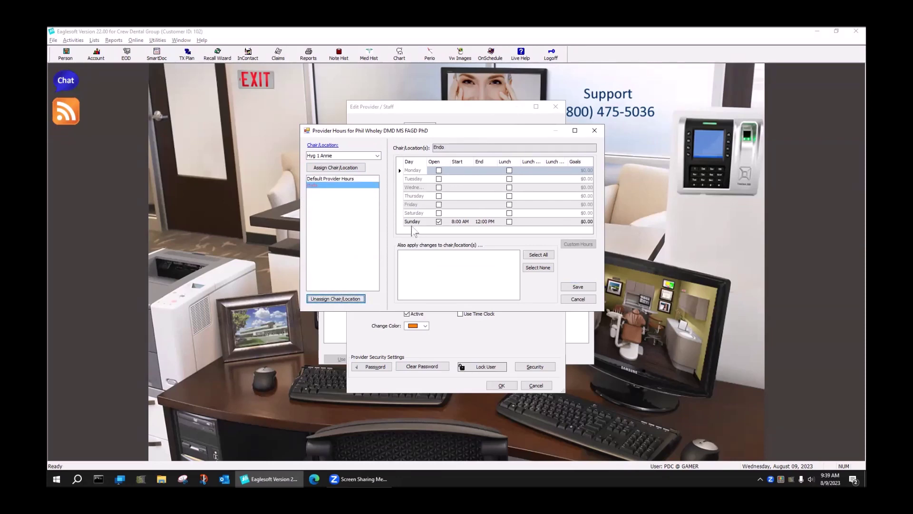
- Apply the default hours to the Endo chair only, save, and close the Providers/Staff list
left_click(346, 179)
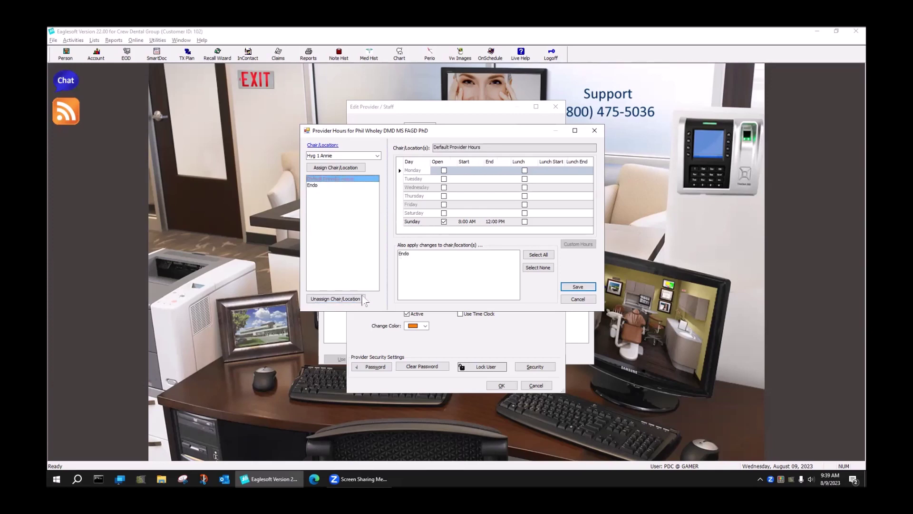
left_click(538, 255)
left_click(574, 287)
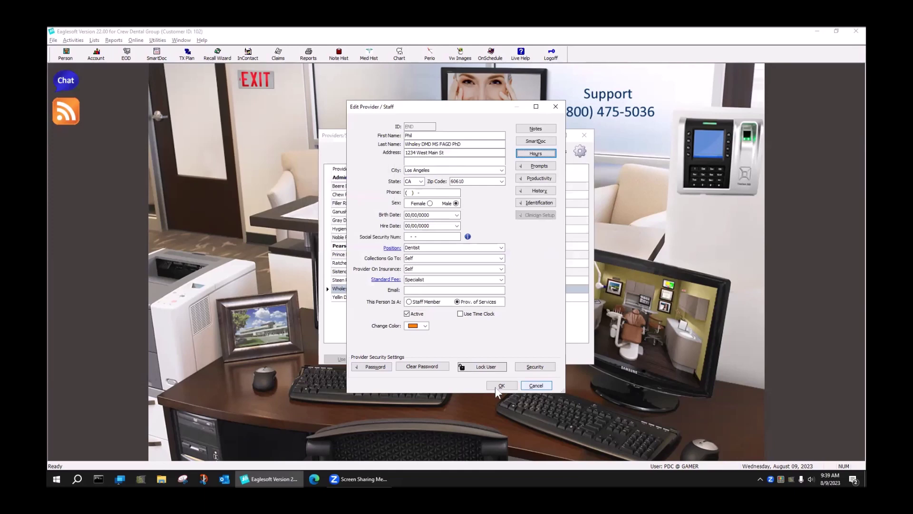
left_click(501, 385)
left_click(554, 359)
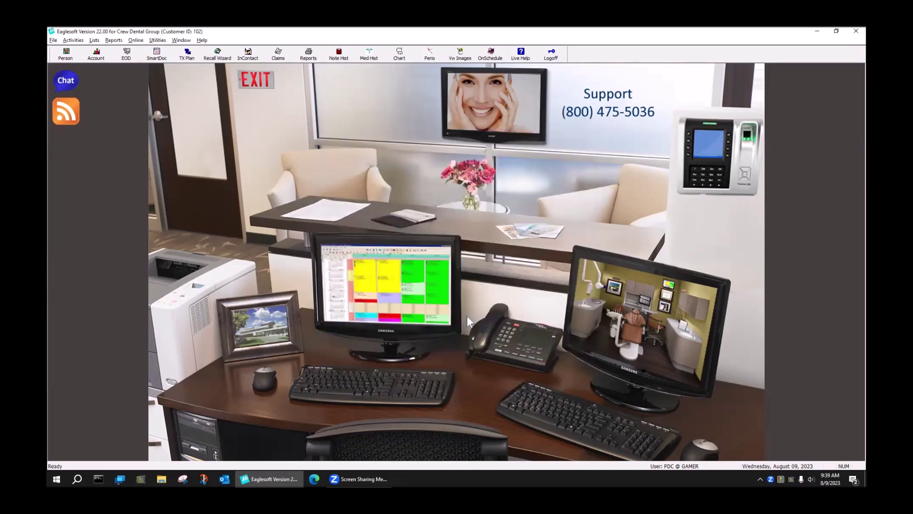